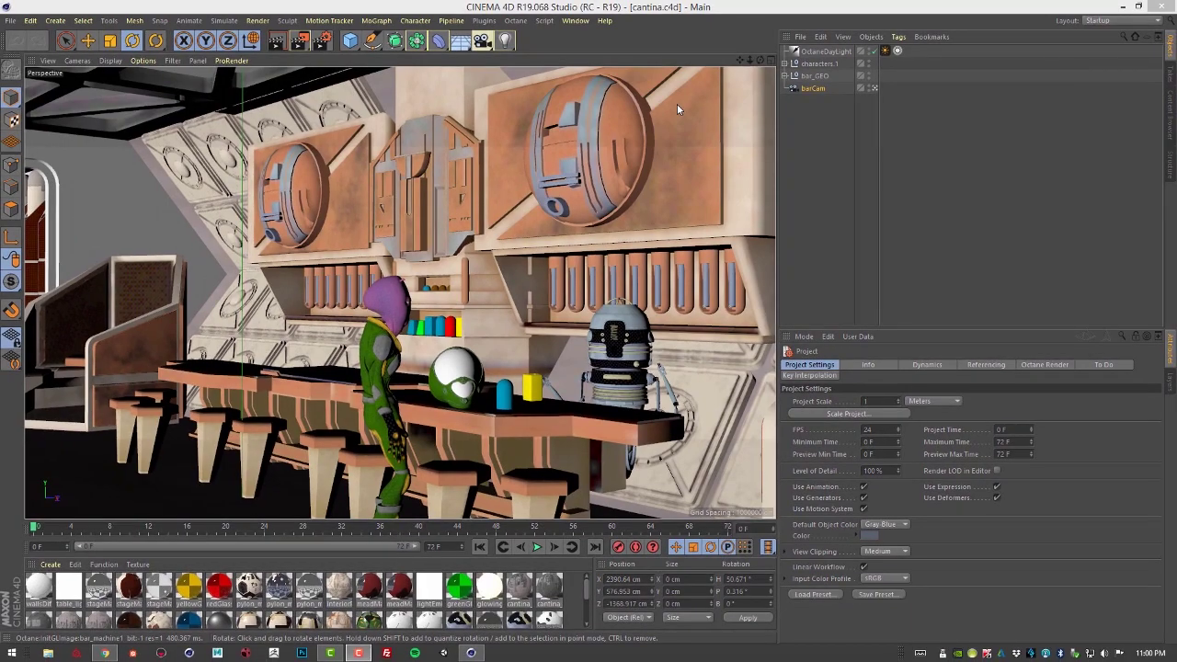
- Add an Octane Camera tag to barCam, giving it a Thinlens camera with f-stop 2.8
click(816, 90)
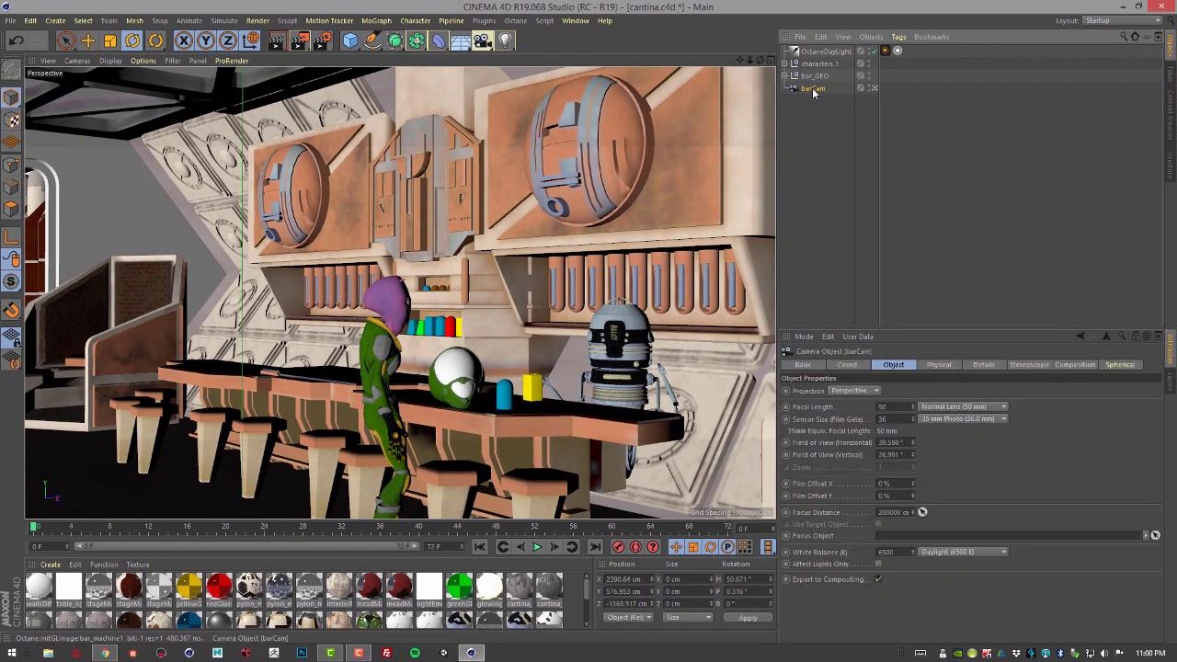
click(896, 37)
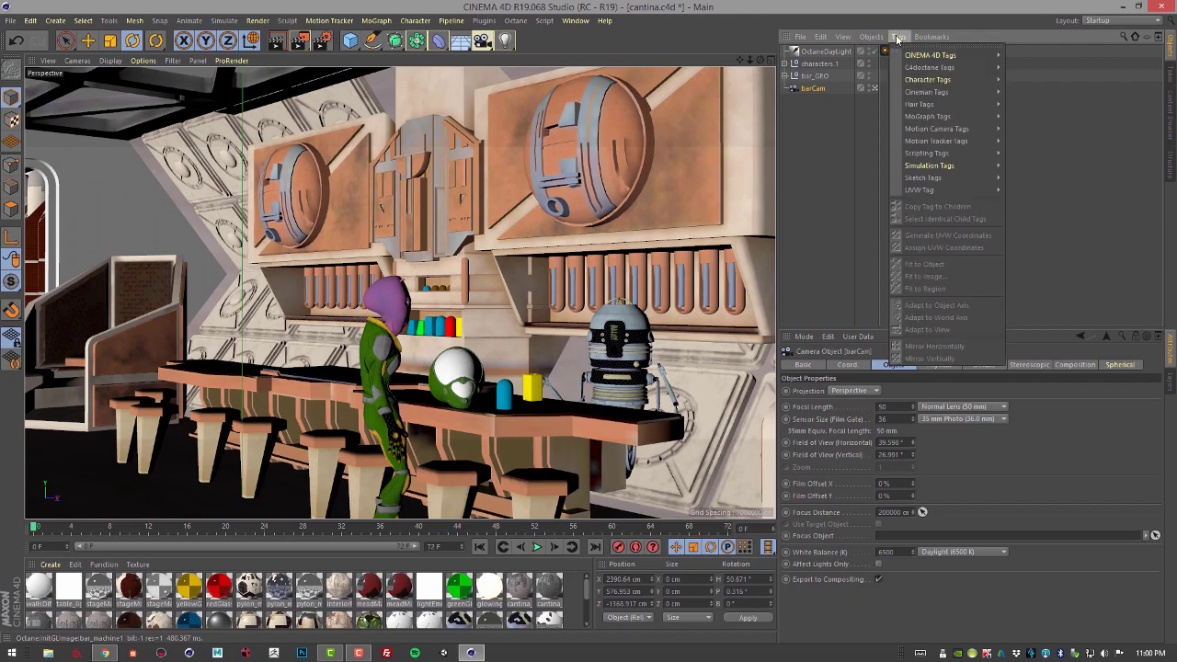
mouse_move(930, 69)
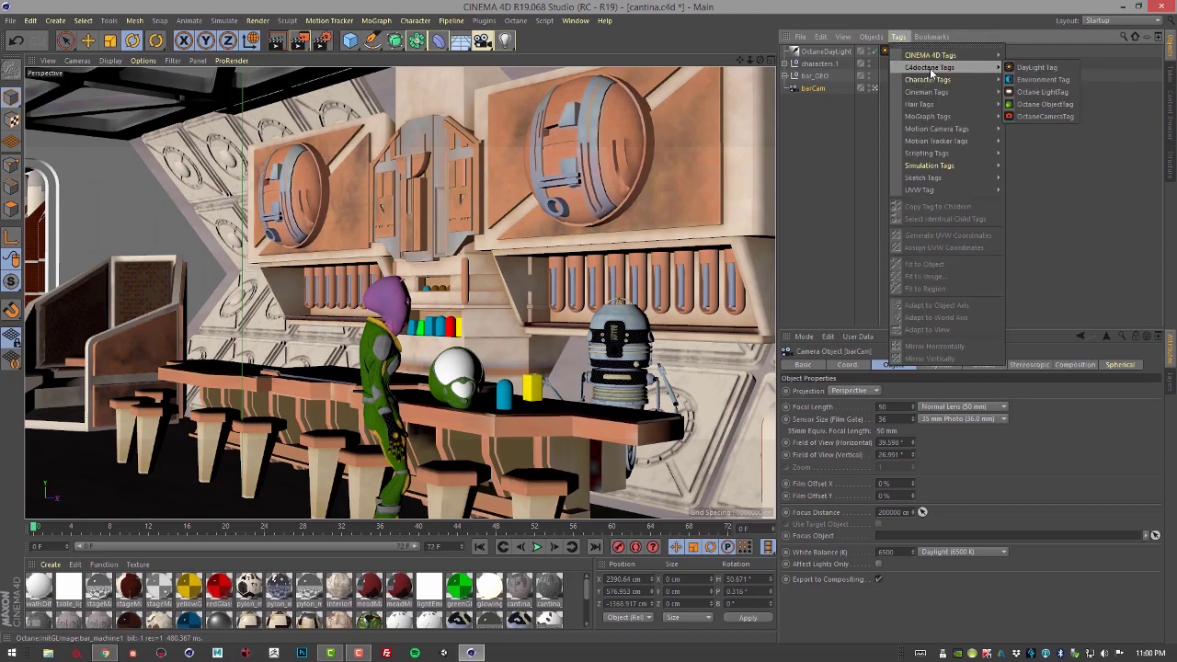
click(1041, 117)
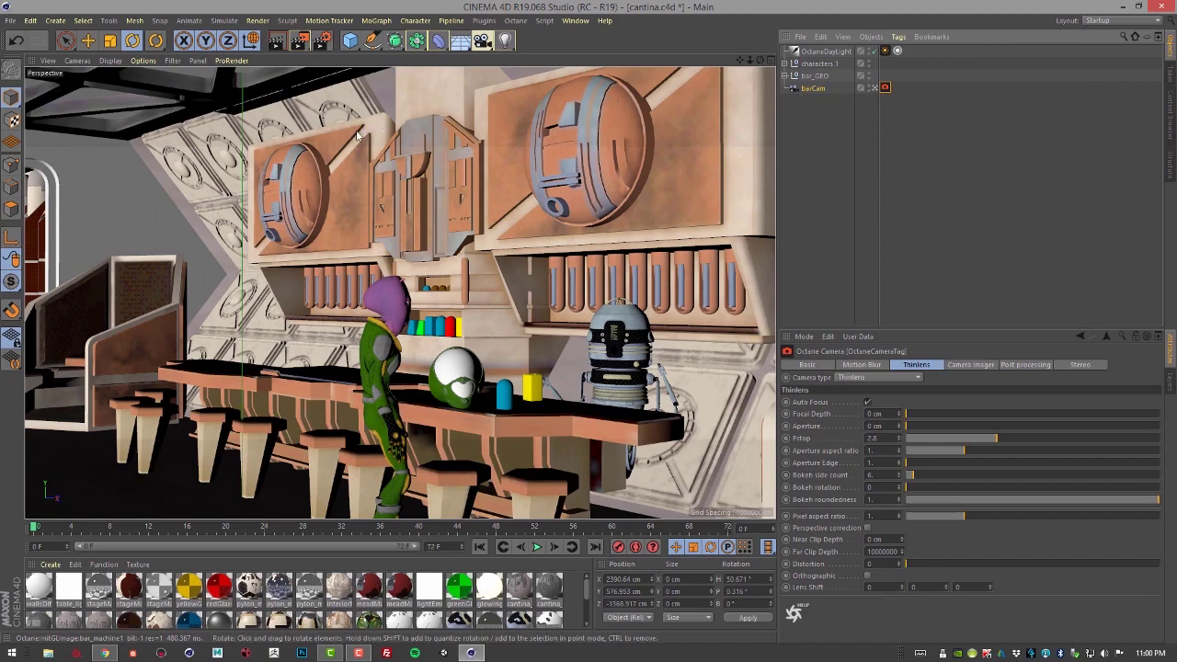
click(78, 61)
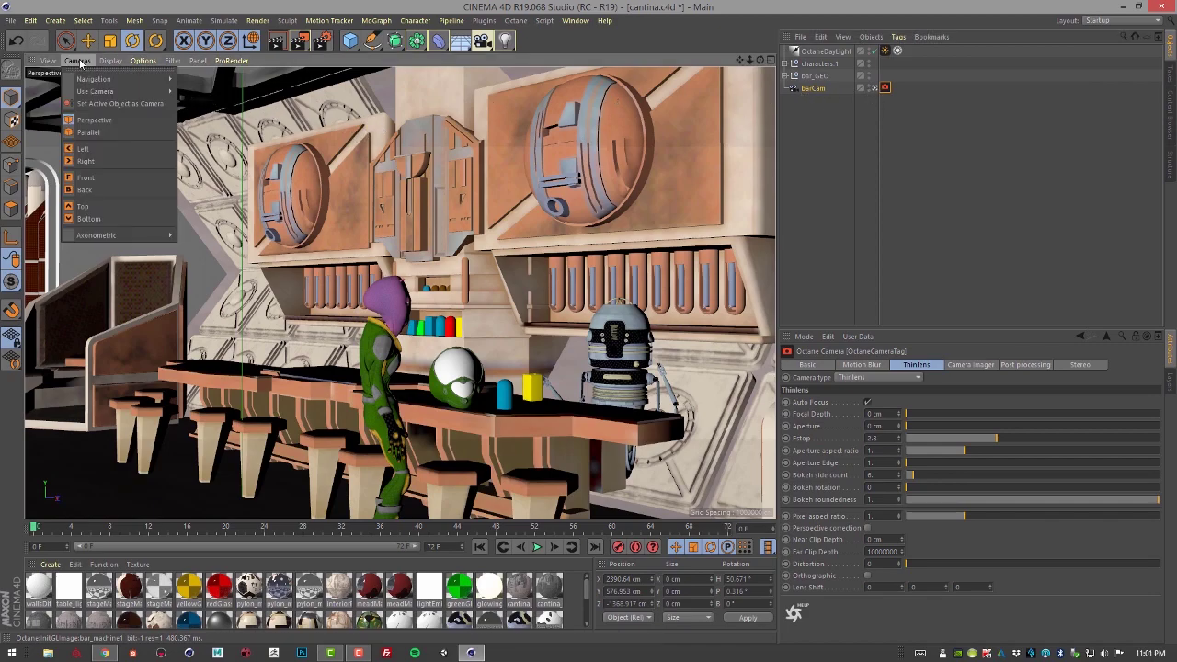
mouse_move(98, 92)
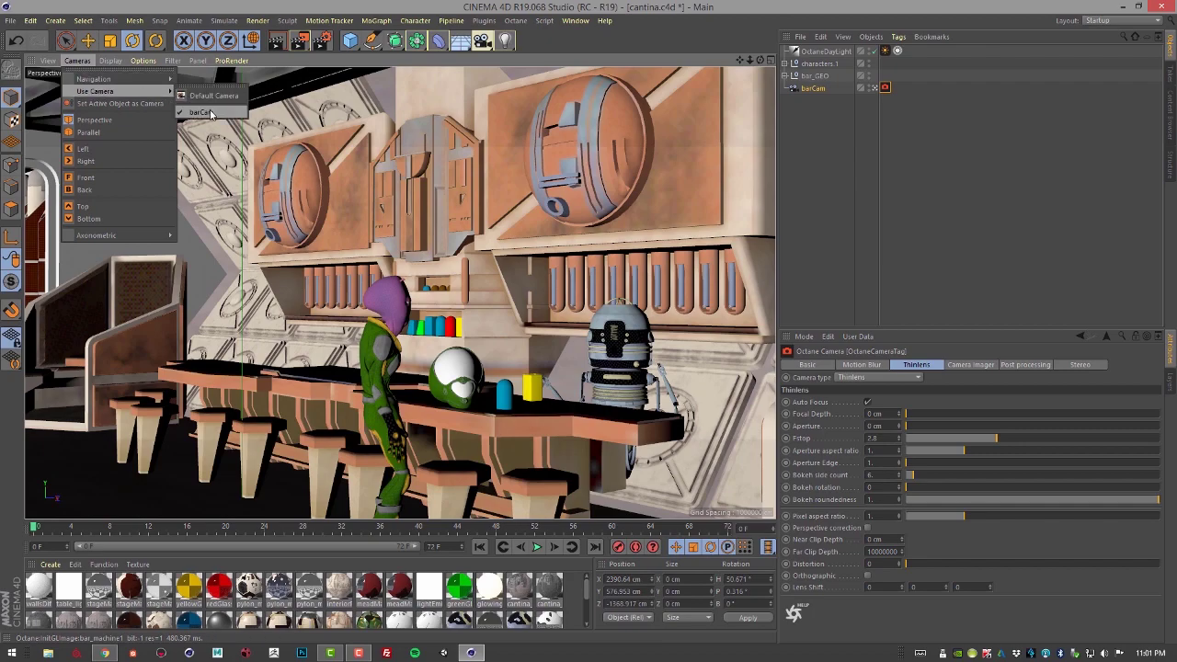
- View through barCam and keyframe its X, Y and Z position at frame 0
click(210, 113)
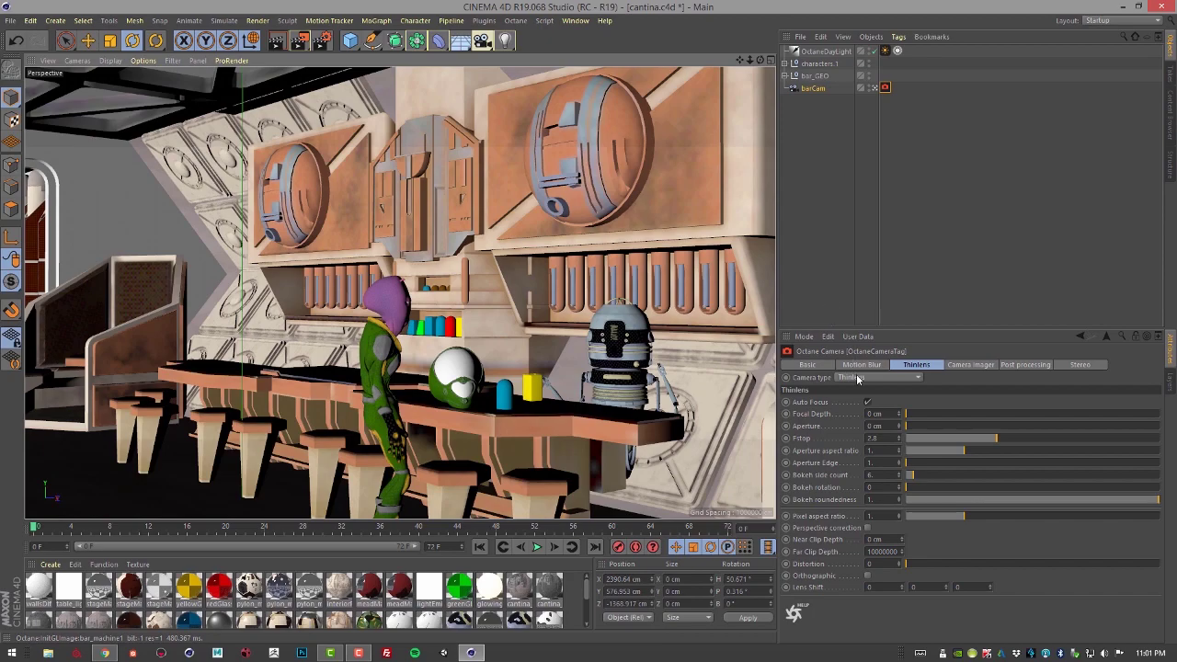
click(813, 89)
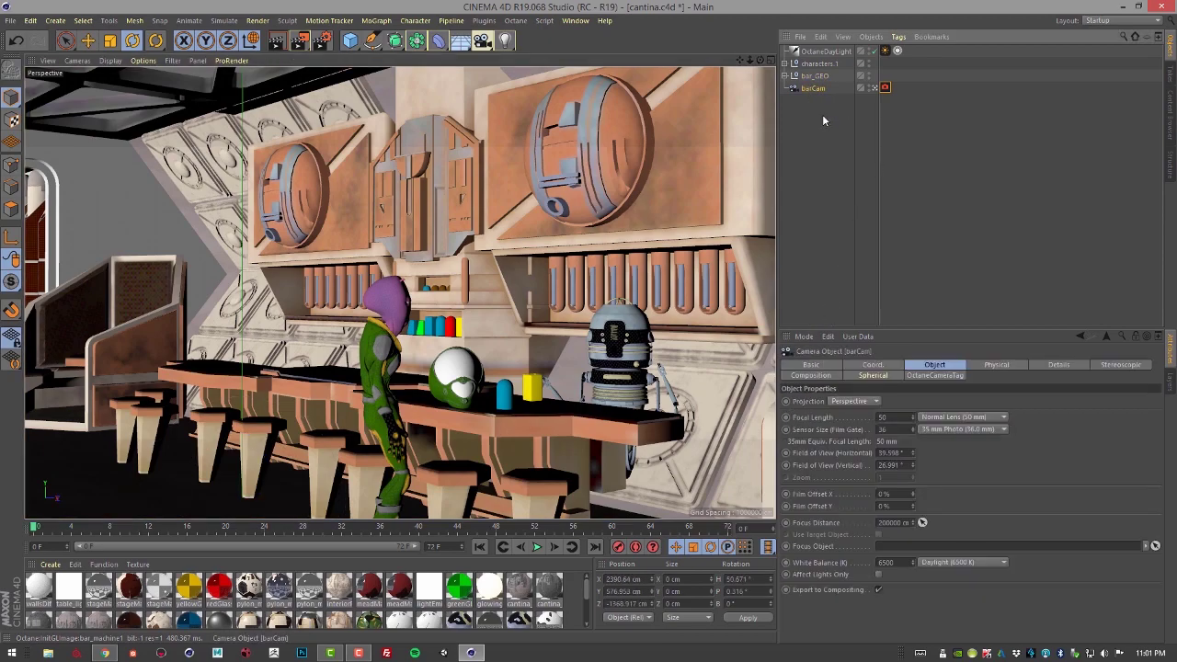
click(877, 364)
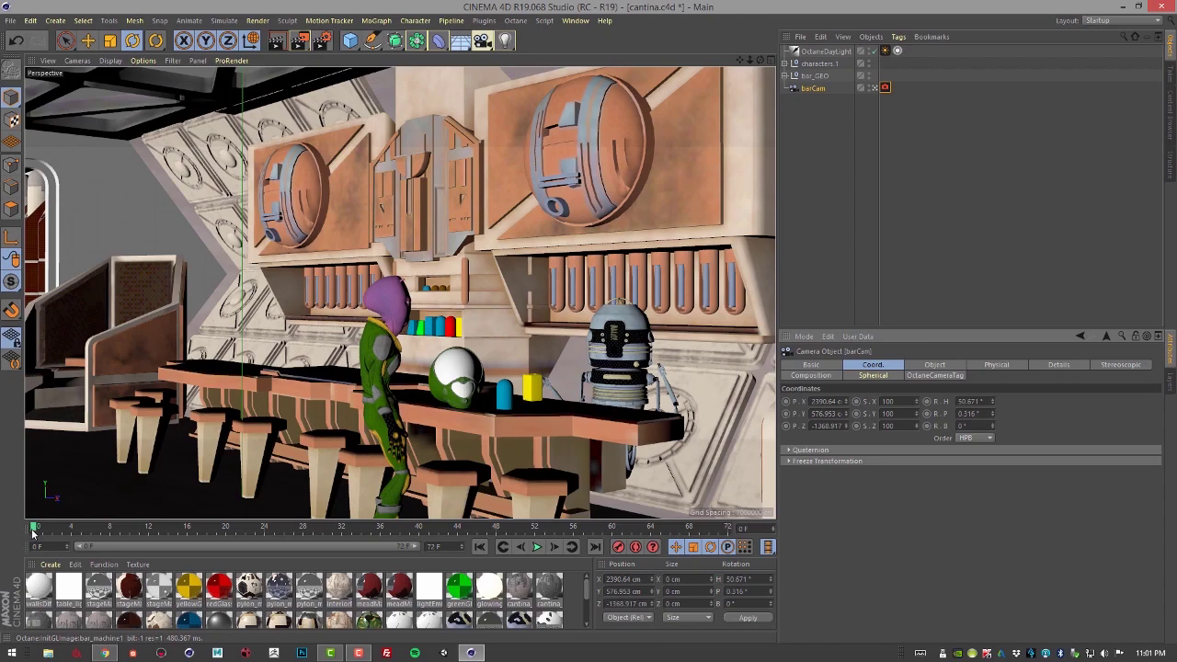
ctrl+click(785, 402)
ctrl+click(785, 414)
ctrl+click(786, 426)
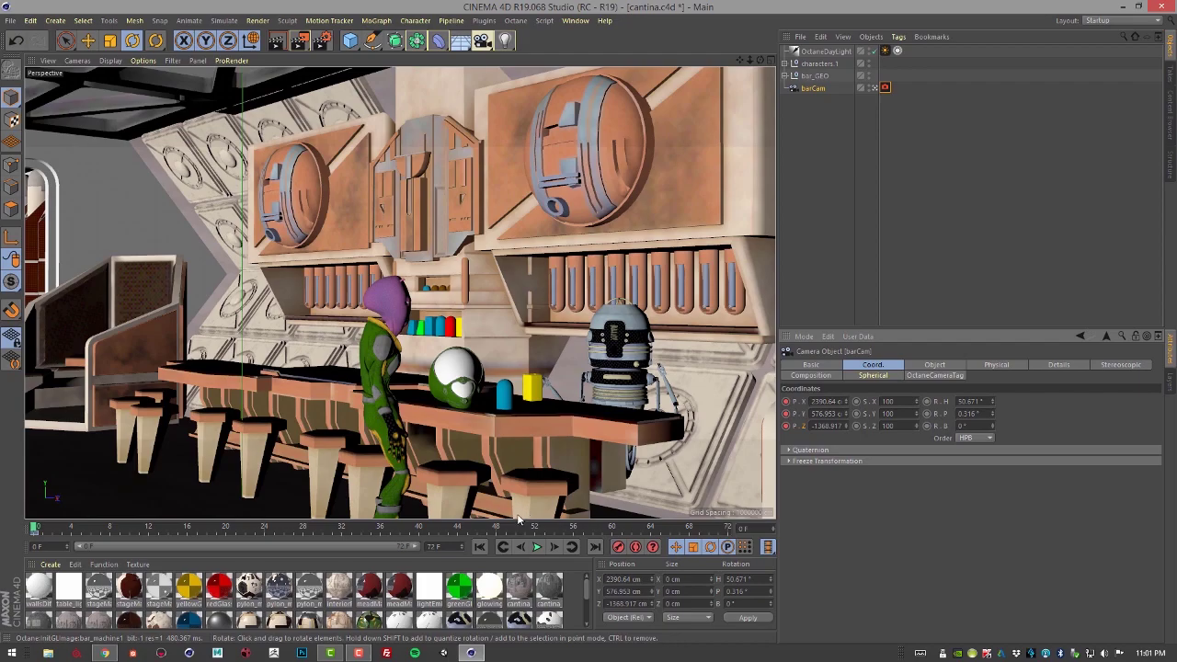
- At frame 72, dolly barCam closer to the bar, keyframe its position, and scrub to preview
click(597, 527)
drag(691, 528, 729, 528)
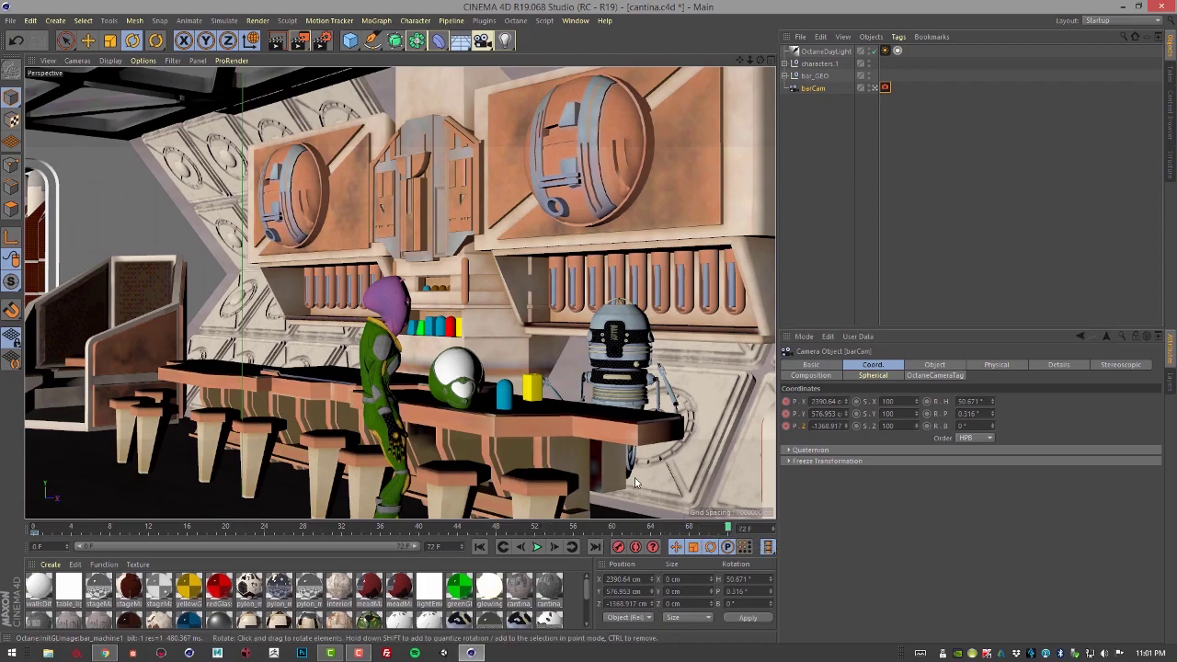
scroll(484, 389, up, 2)
scroll(484, 389, up, 5)
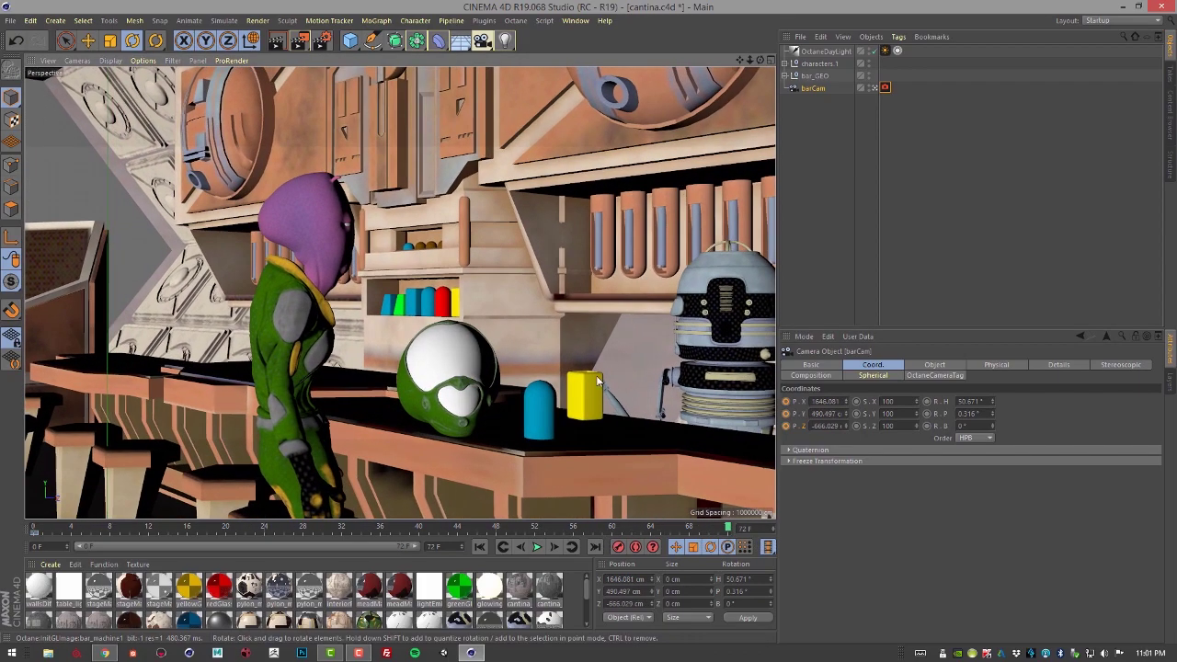
scroll(536, 357, up, 2)
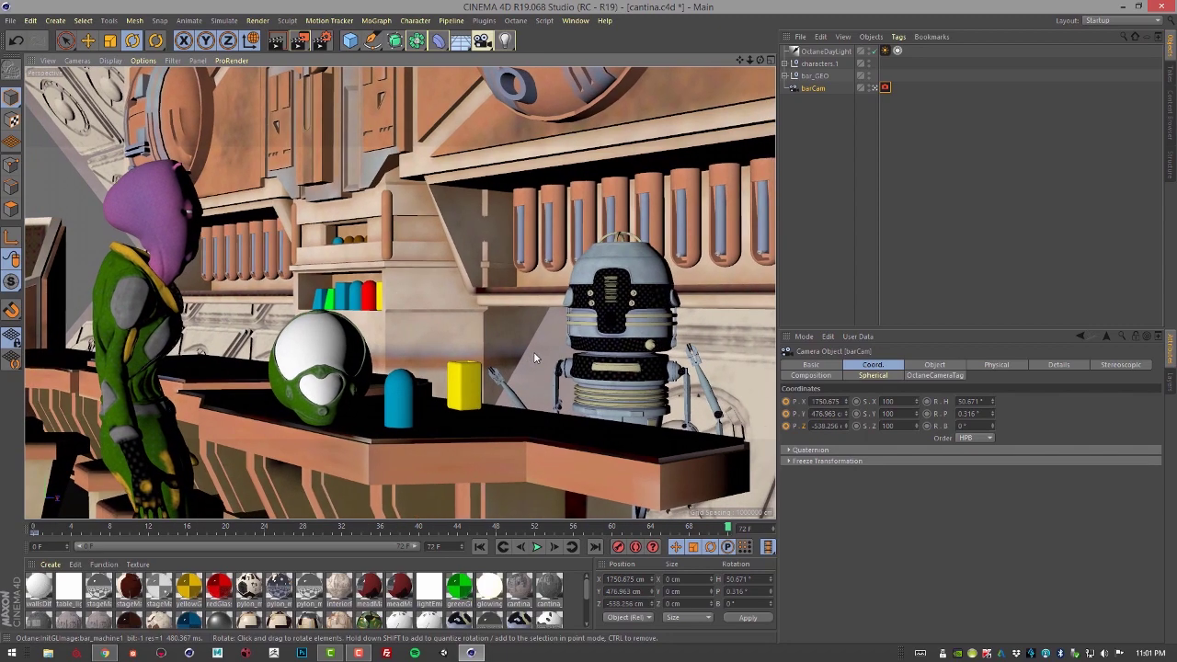
click(785, 400)
click(785, 413)
click(785, 426)
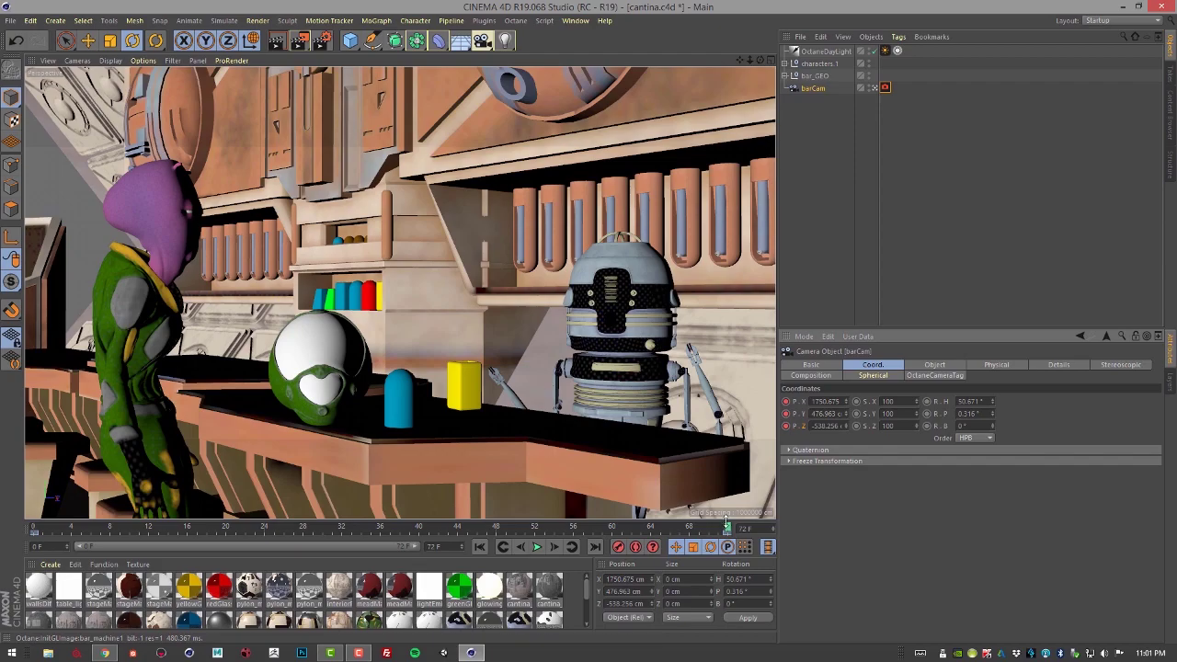
drag(726, 526, 92, 526)
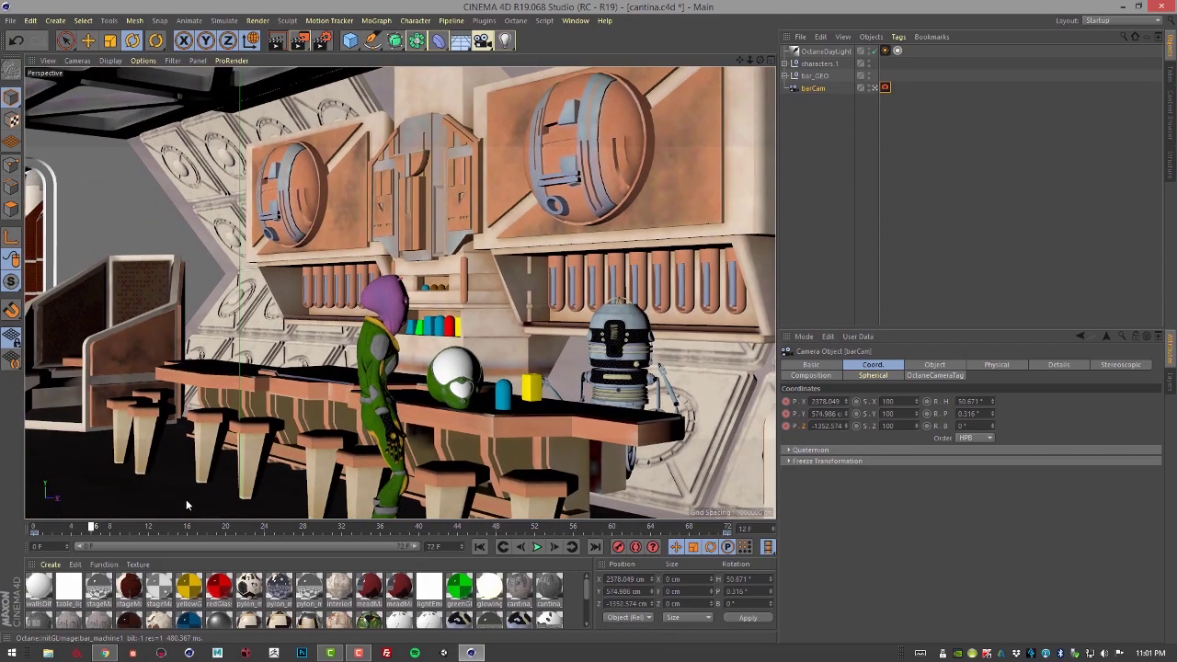
drag(186, 526, 33, 526)
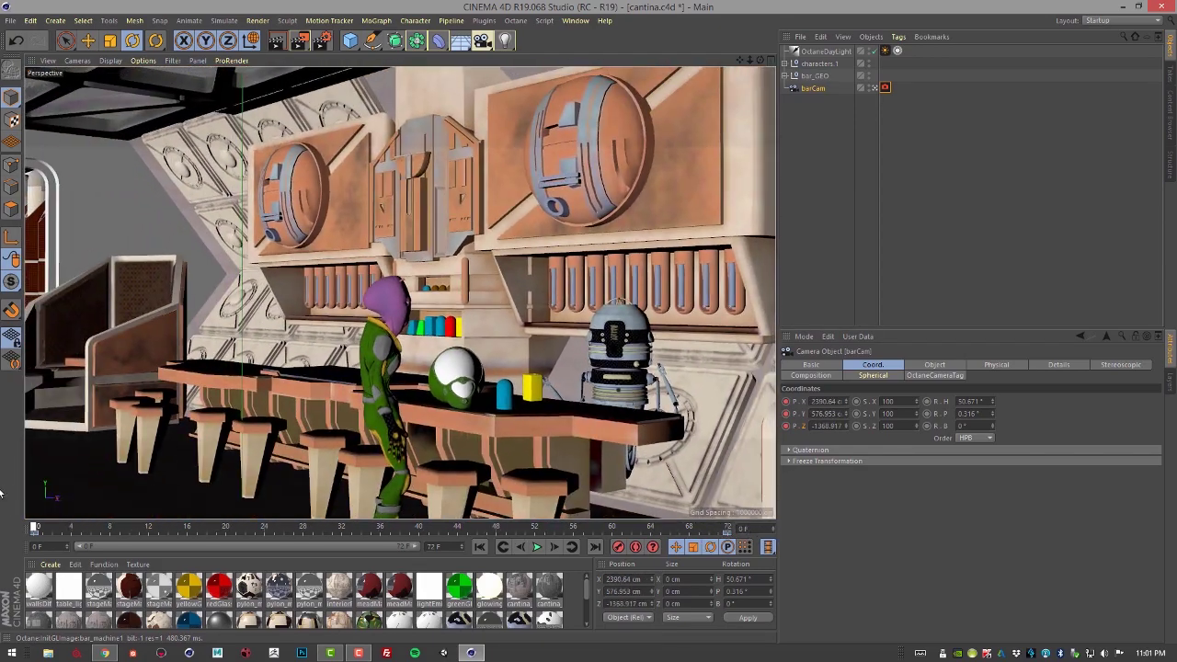
- Open the Octane render settings, enlarged in mid-view, and show the general preferences
click(516, 21)
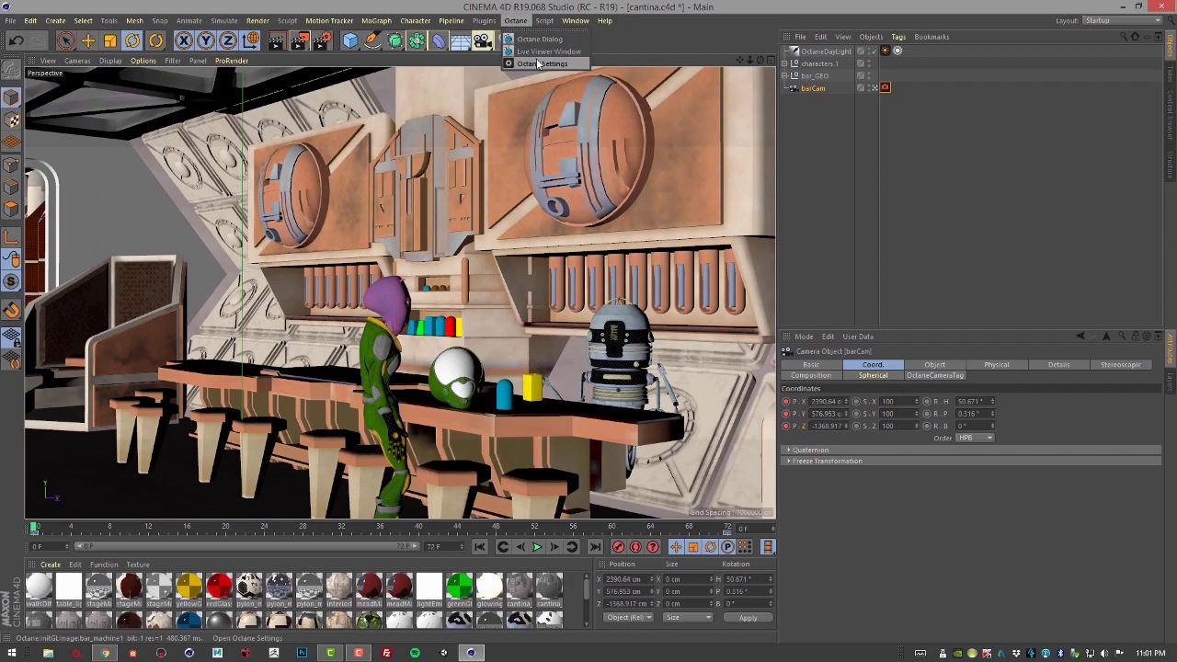
click(539, 64)
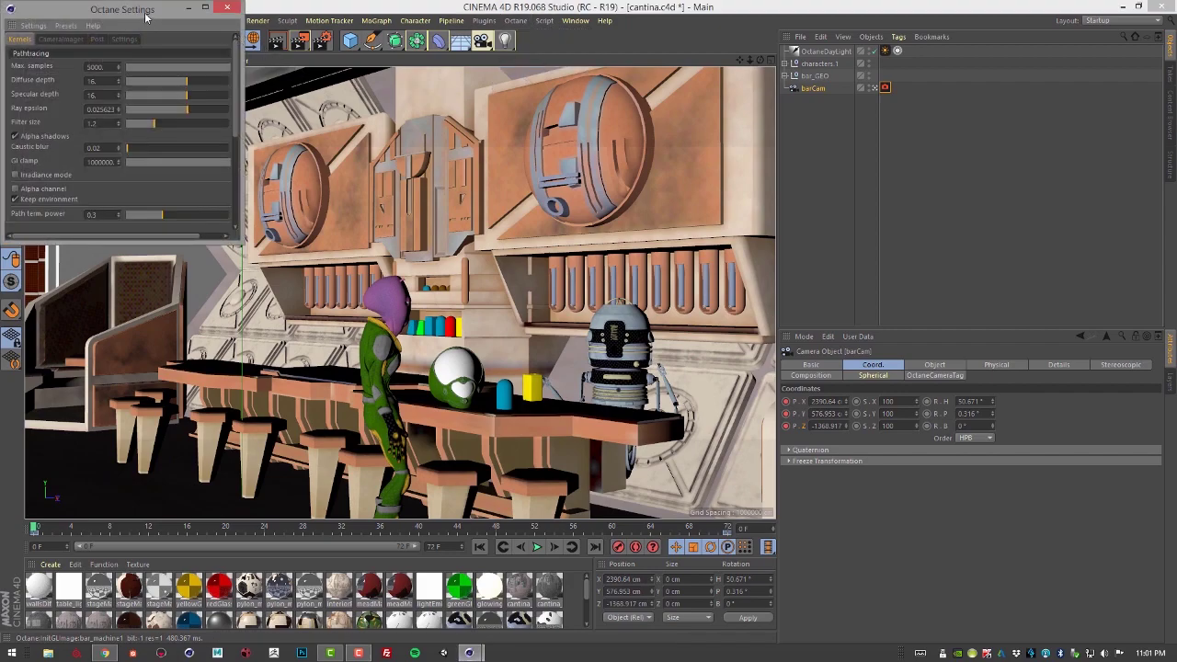
drag(145, 17, 424, 137)
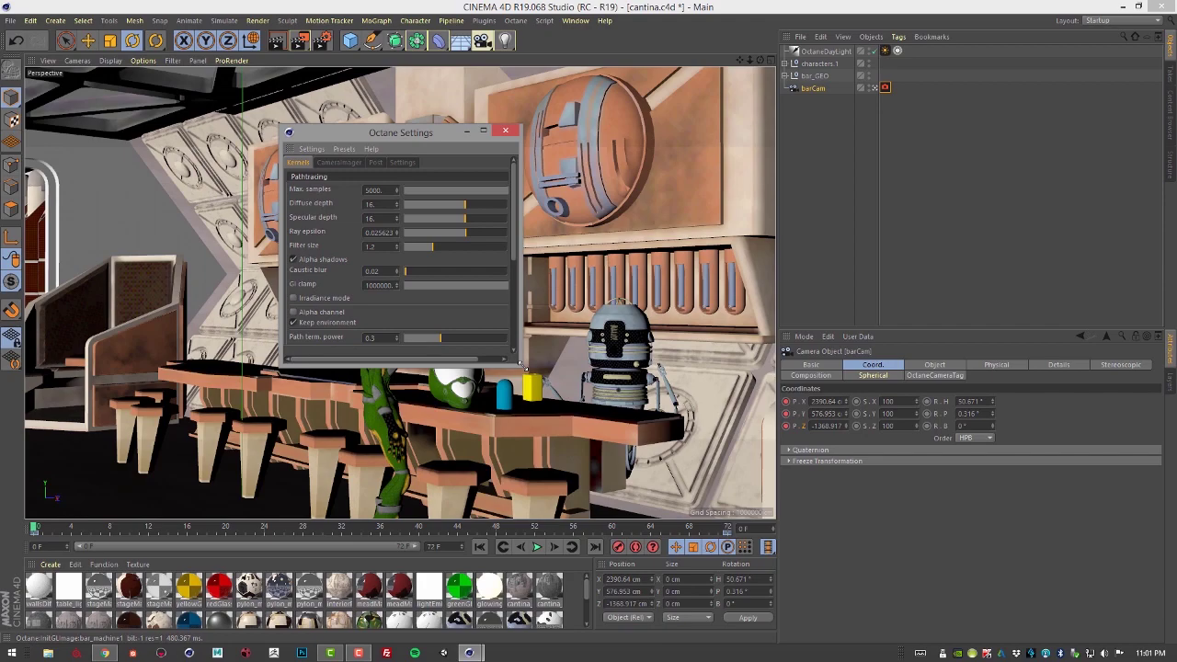
drag(518, 365, 788, 553)
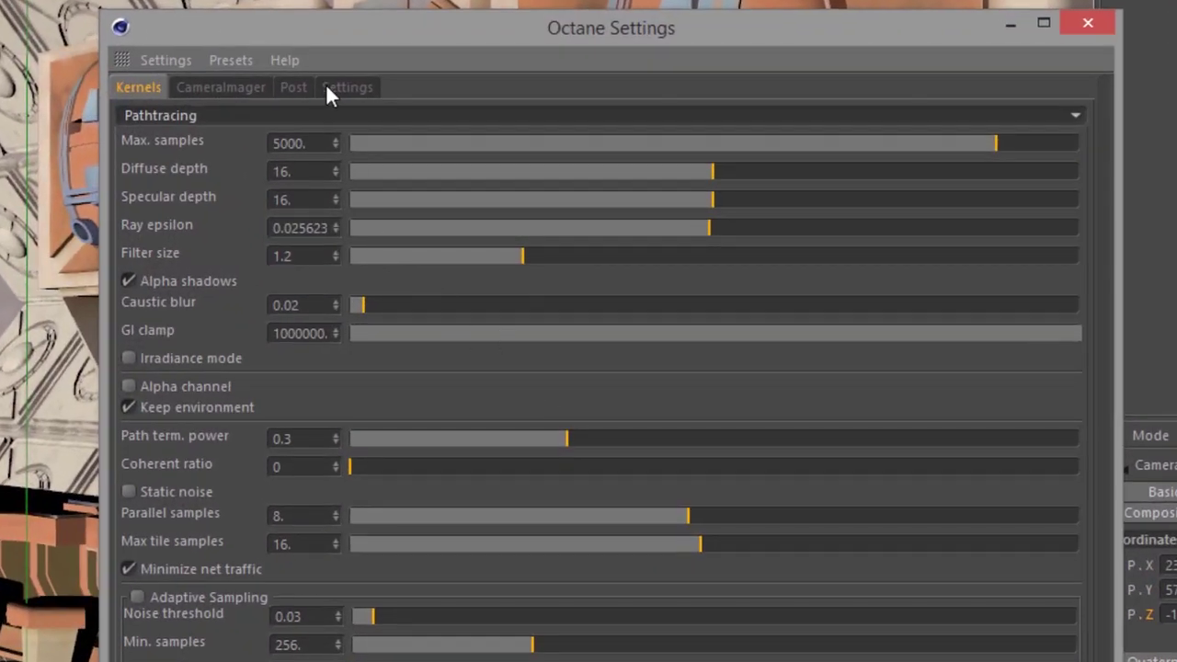
click(336, 92)
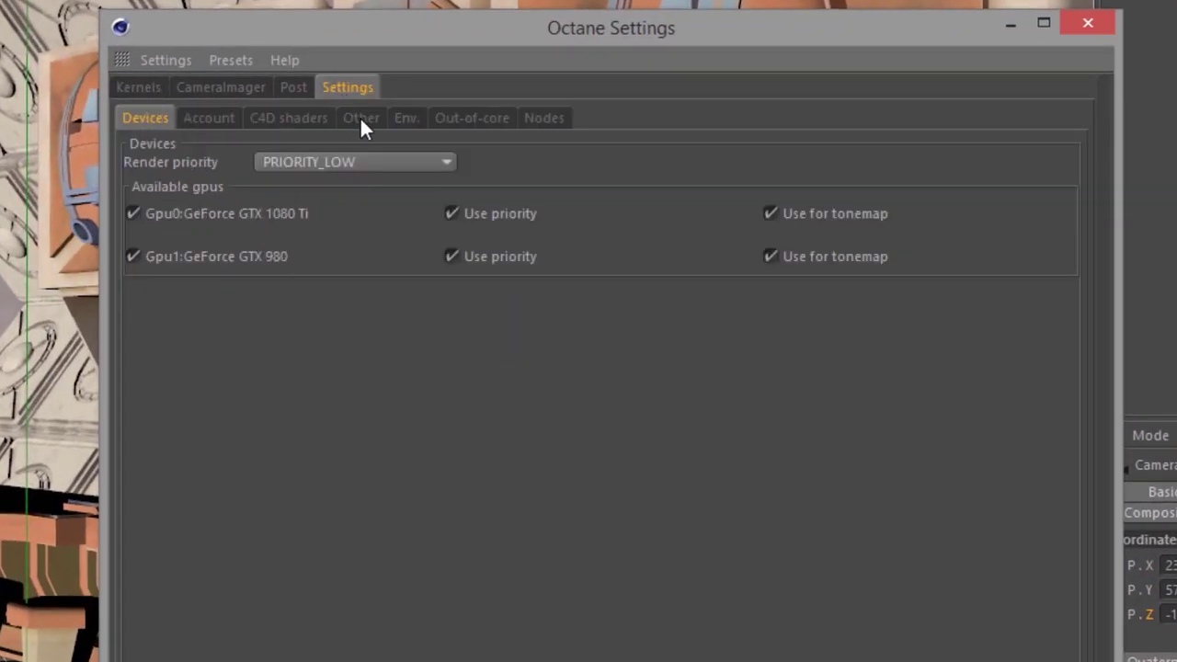
click(360, 120)
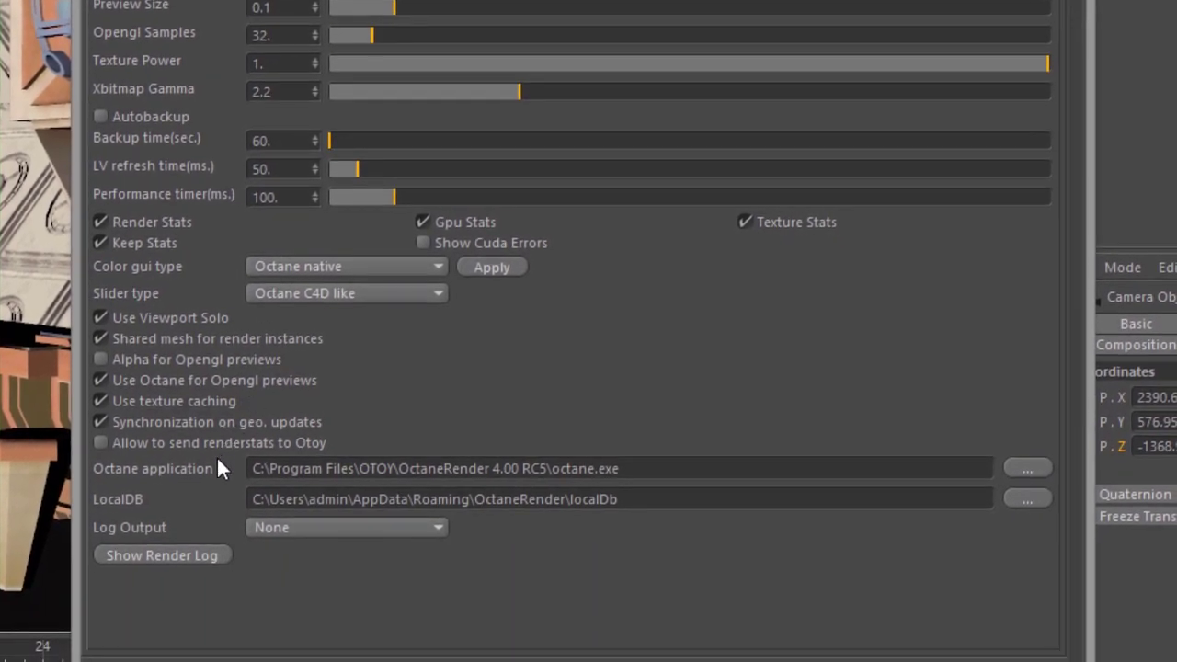
- Confirm the application path points to OctaneRender 4.00 RC5's octane.exe, then close the settings
drag(625, 471, 221, 469)
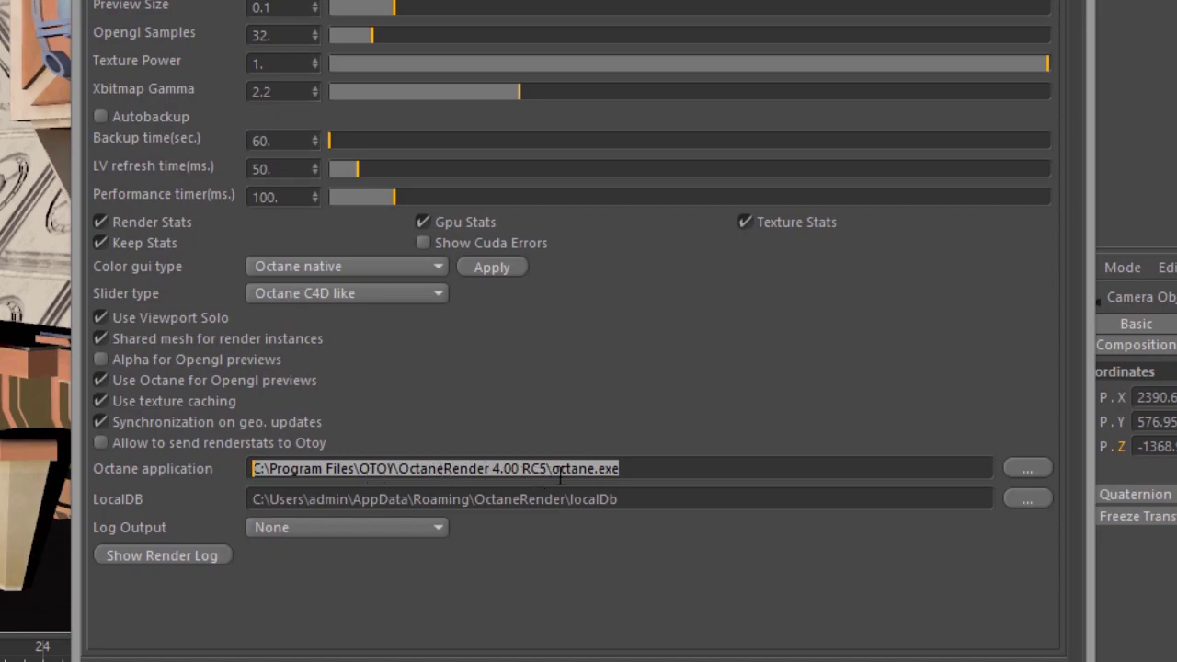
click(401, 470)
drag(401, 470, 550, 470)
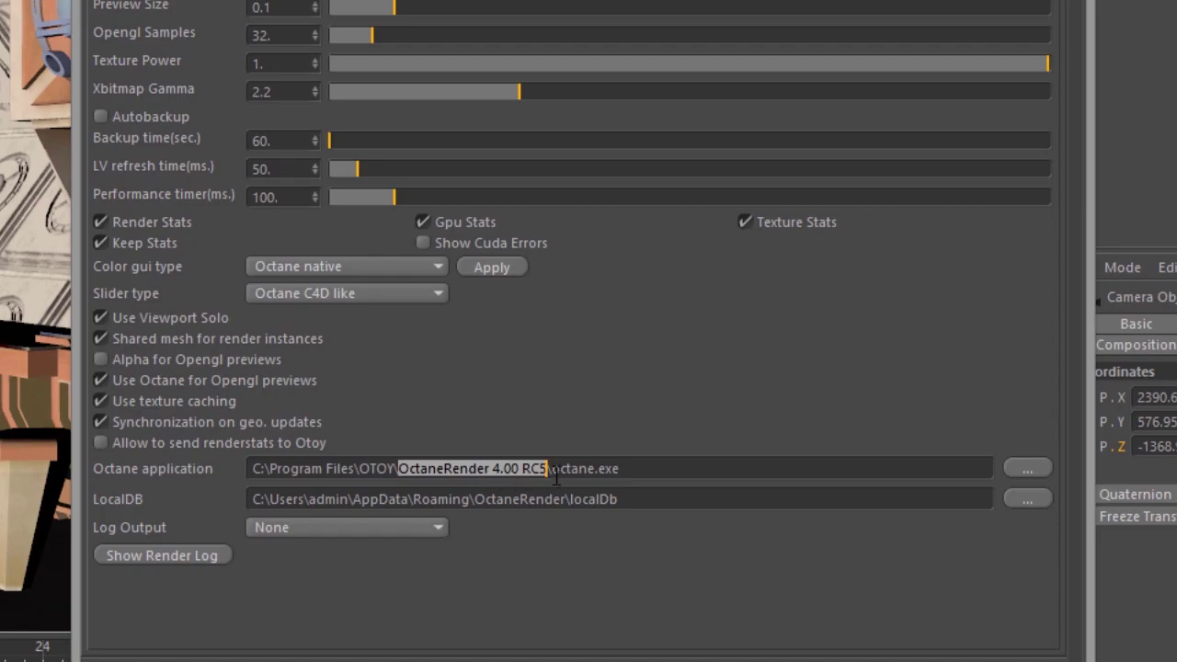
drag(551, 469, 653, 478)
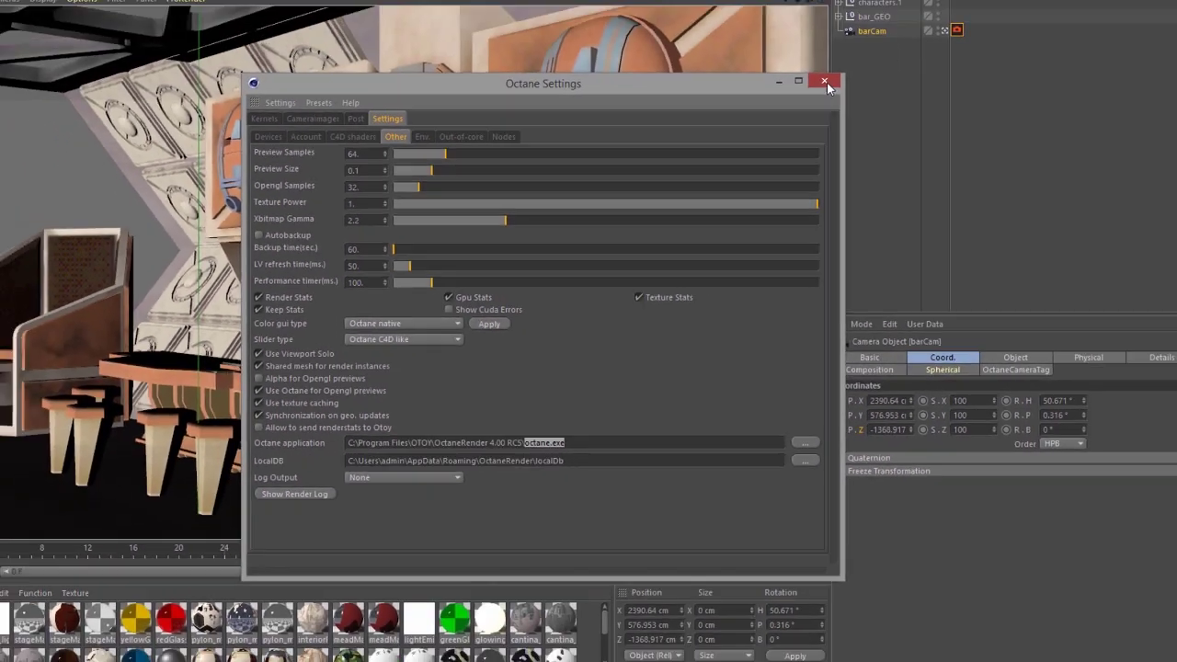
click(826, 82)
- Open the Octane Live Viewer enlarged over the viewport and start rendering the cantina scene
click(515, 21)
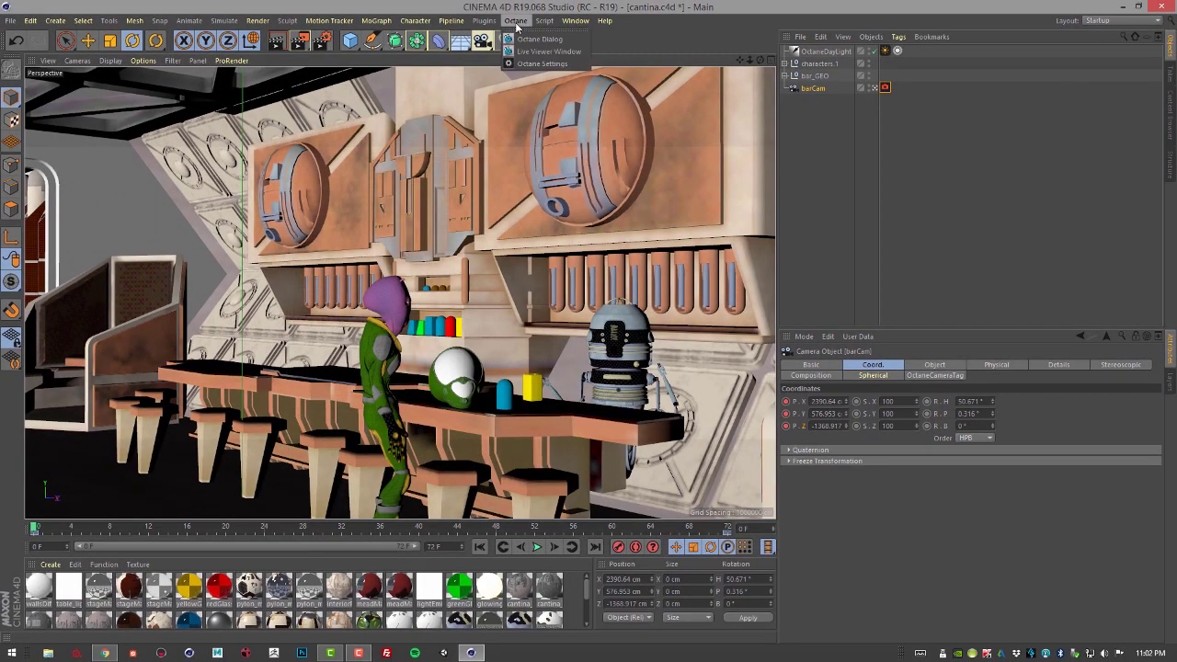
click(537, 52)
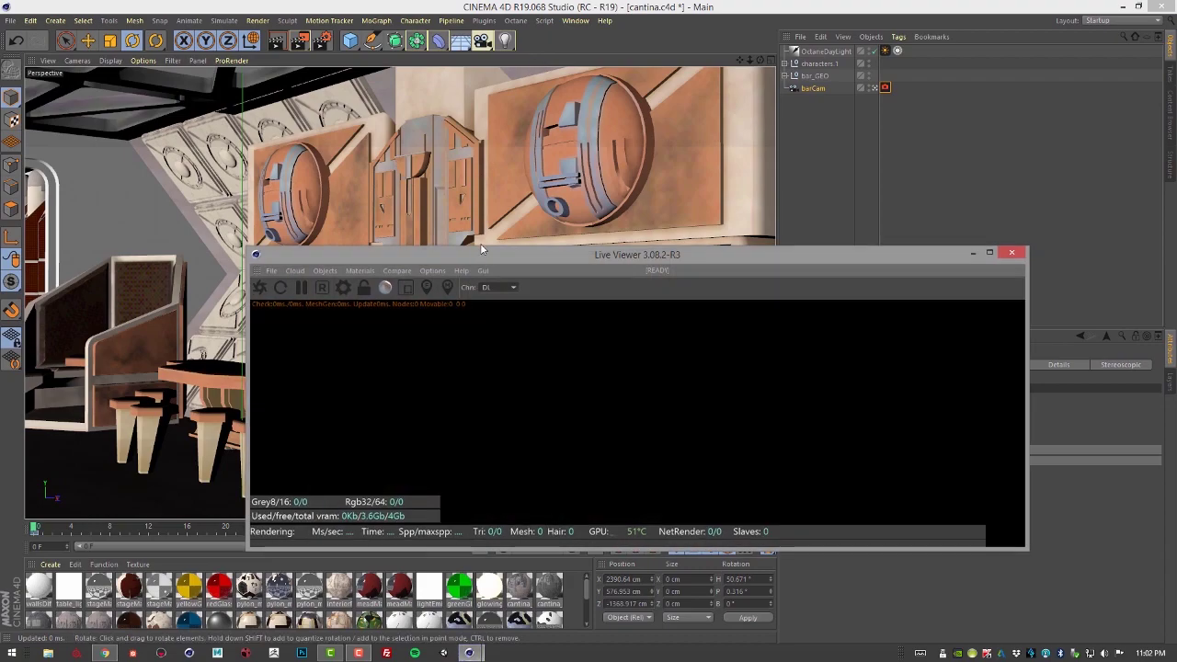
drag(483, 260, 387, 109)
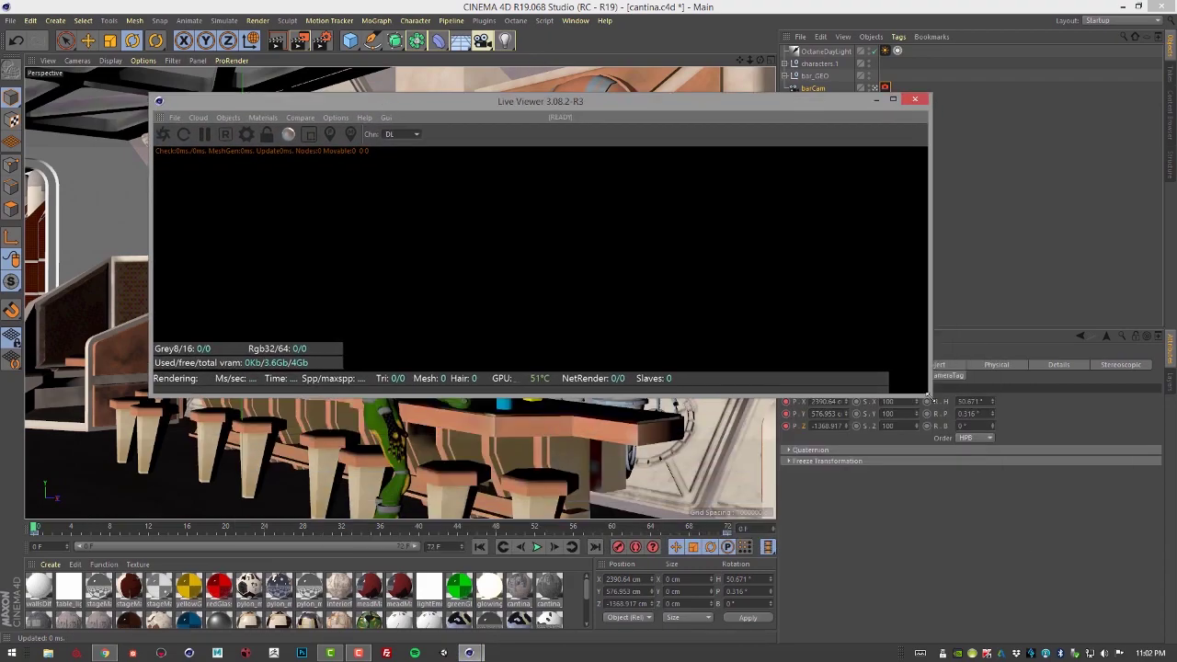
drag(928, 397, 904, 581)
click(163, 134)
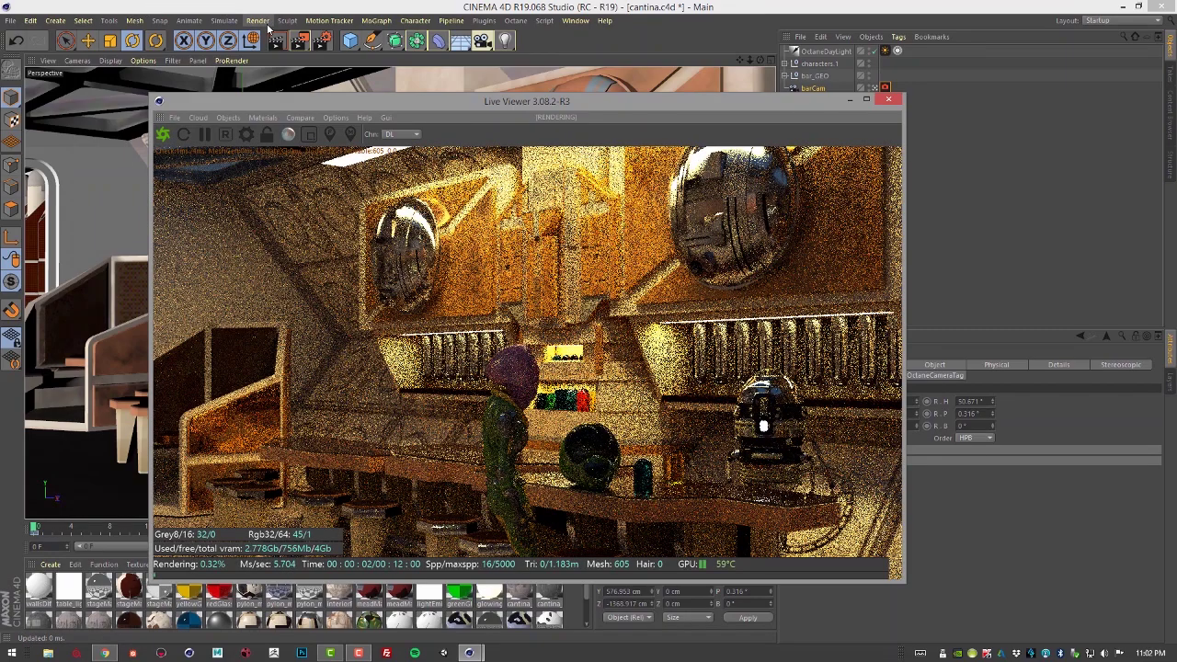
click(261, 20)
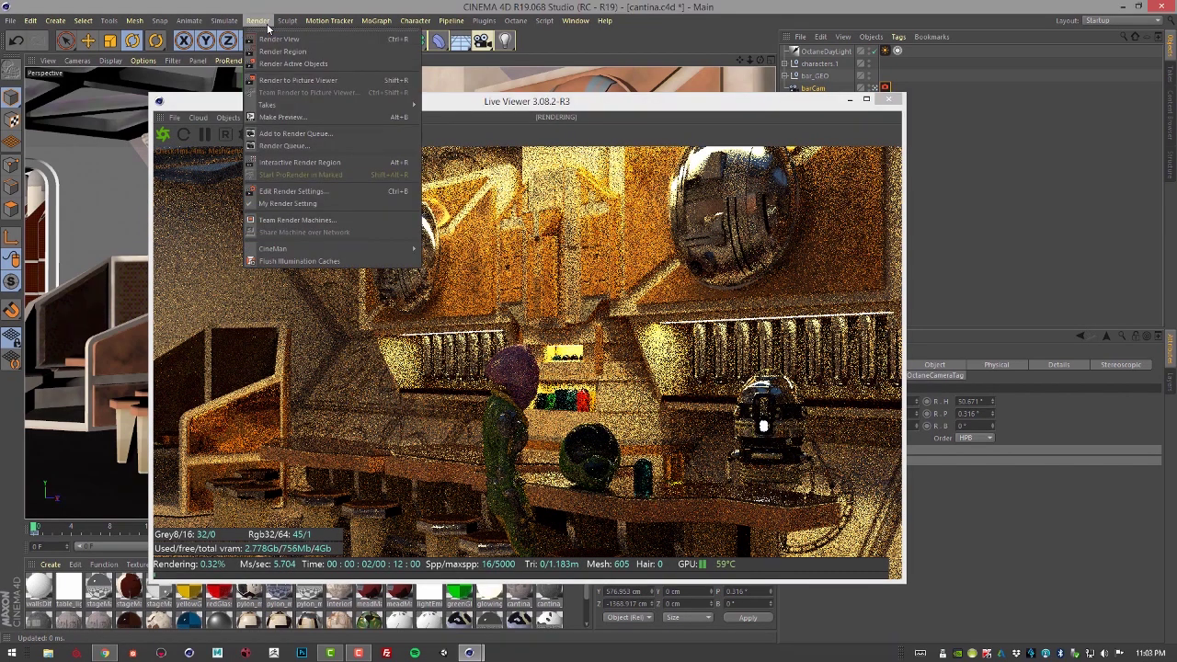
- Set the render Output frame range to From 0 and To 72 in Render Settings
click(300, 190)
click(81, 88)
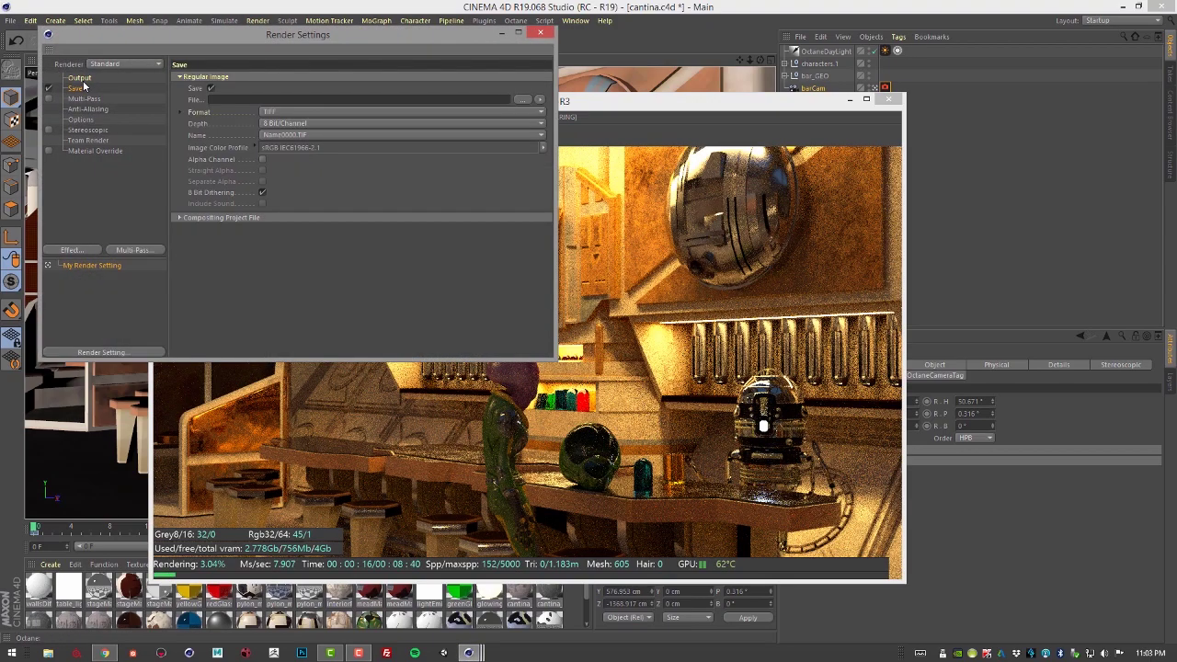
click(83, 78)
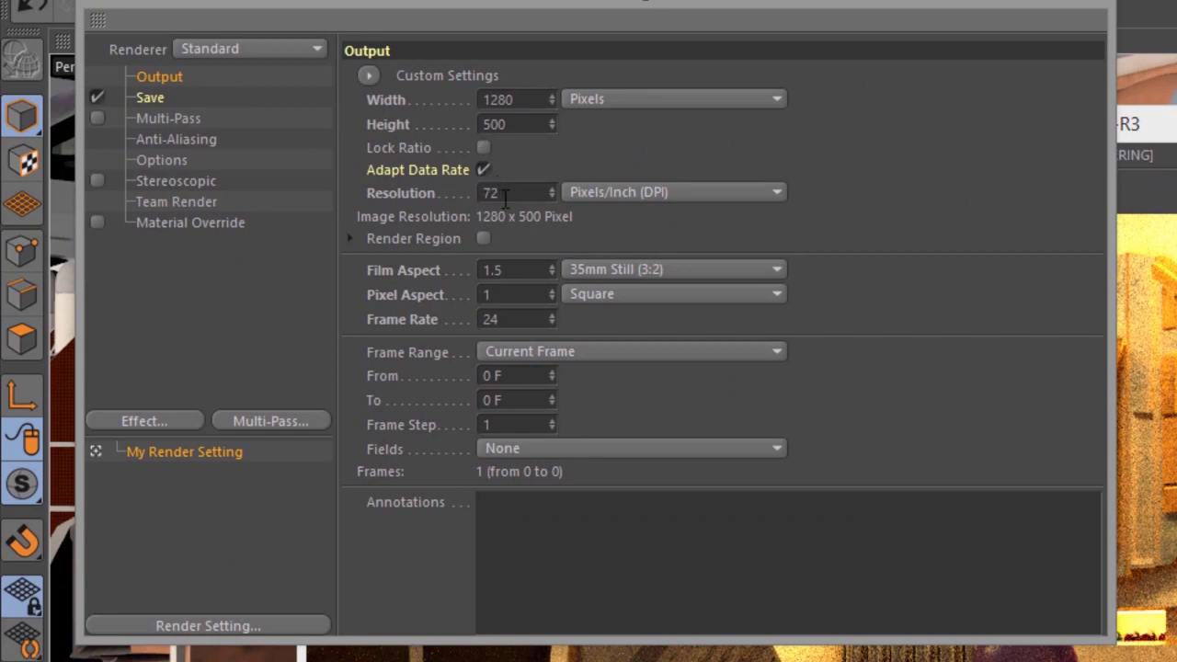
double_click(487, 375)
double_click(485, 400)
text(72)
key(Return)
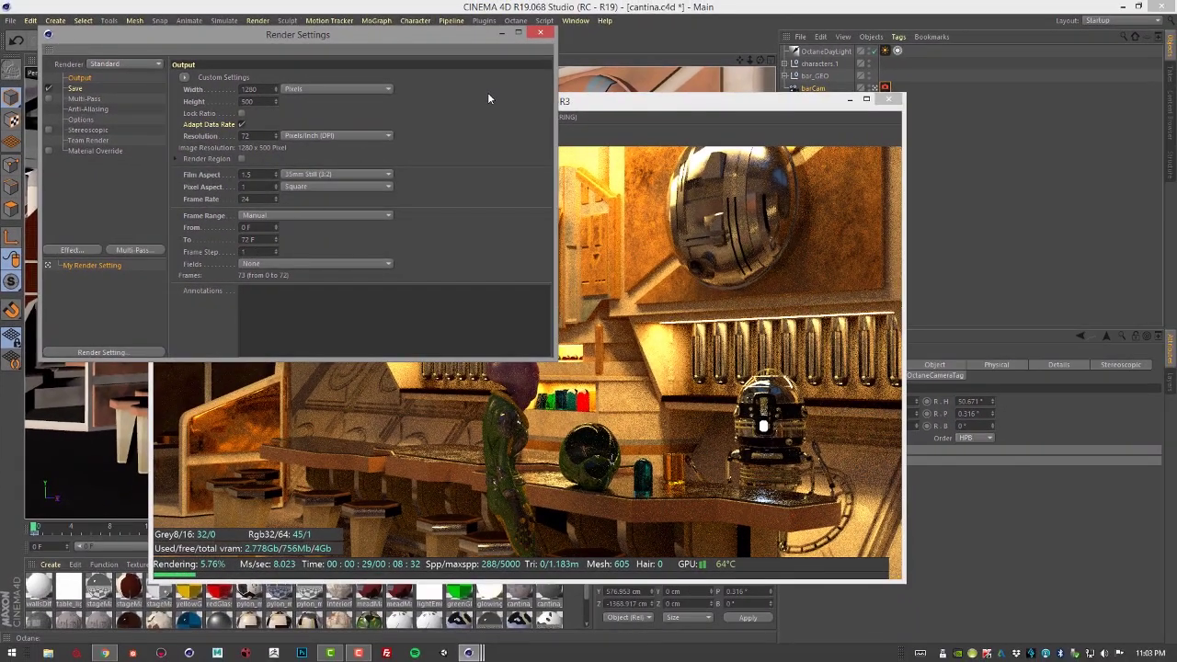
click(540, 33)
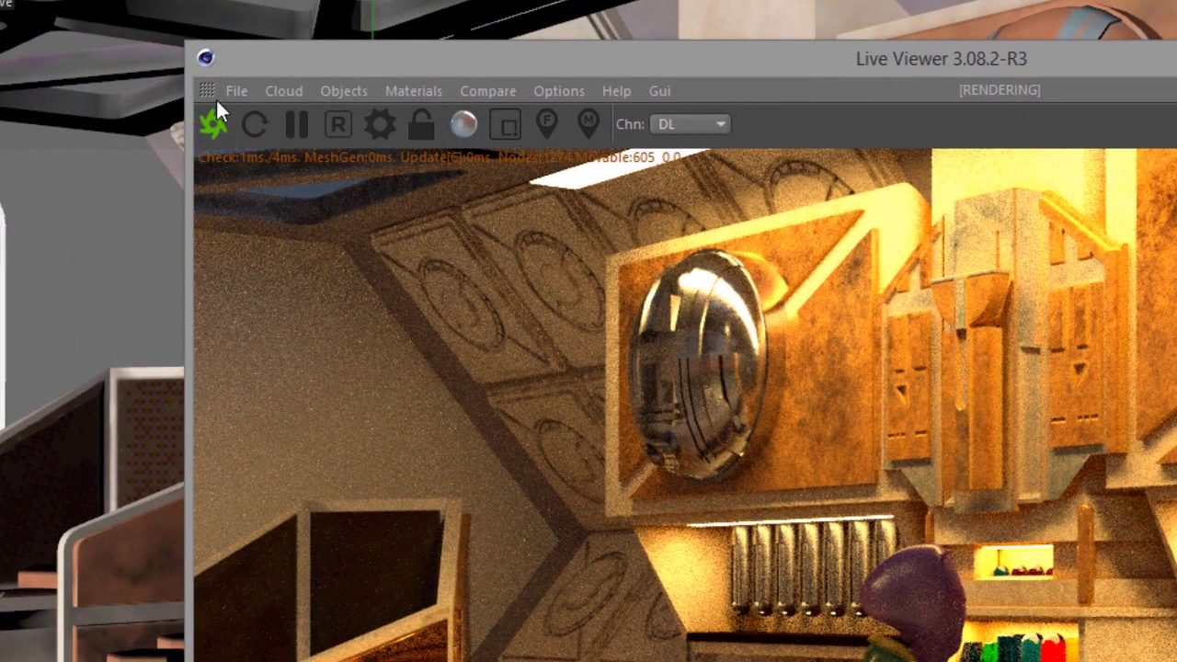
- Export the scene as the animated package cantina.orbx and open it in Octane Standalone
click(232, 88)
mouse_move(294, 291)
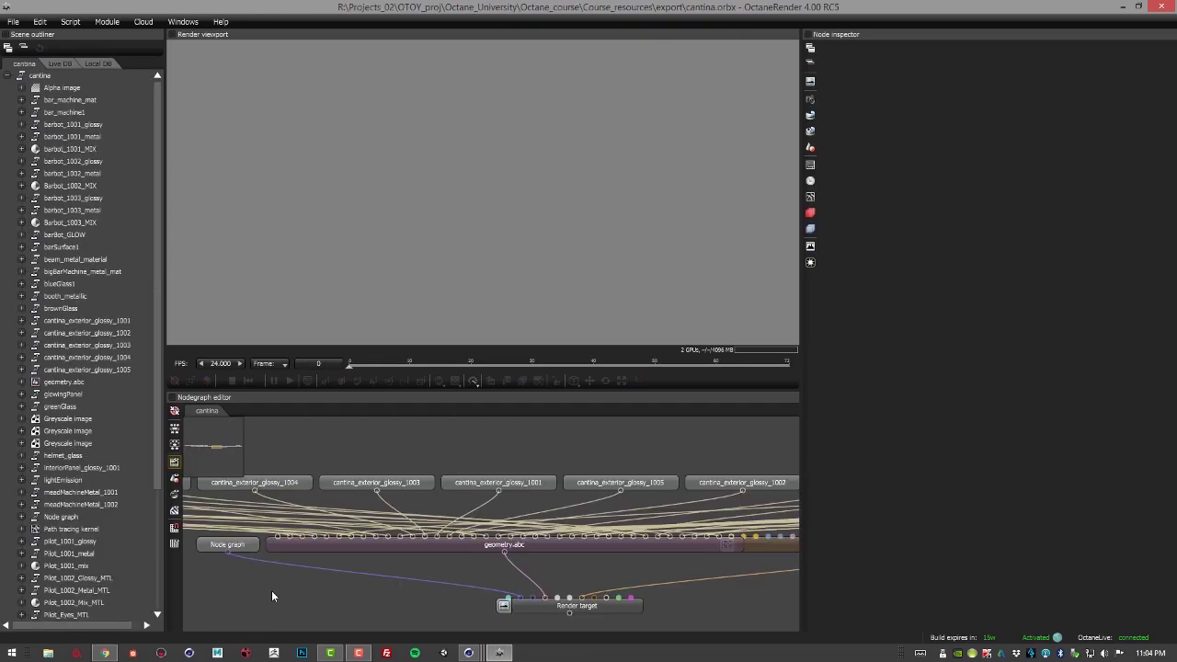
- Select the Render target node, enlarge the render viewport, and scrub the timeline to check the camera move
drag(562, 439, 474, 417)
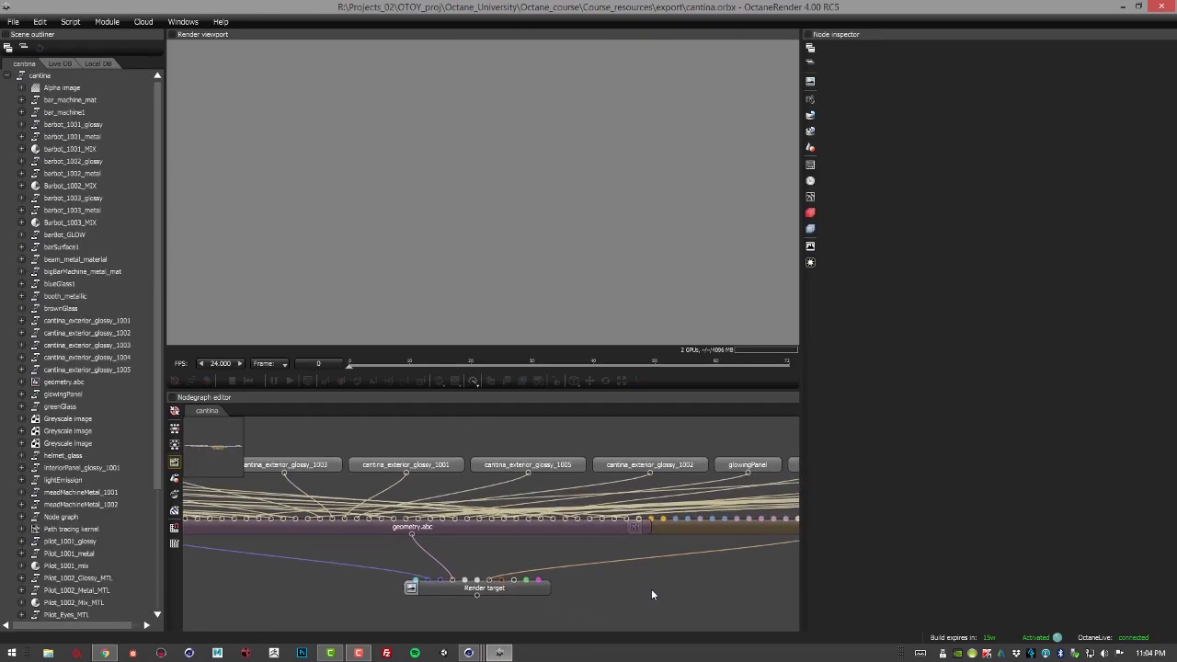
drag(650, 589, 614, 548)
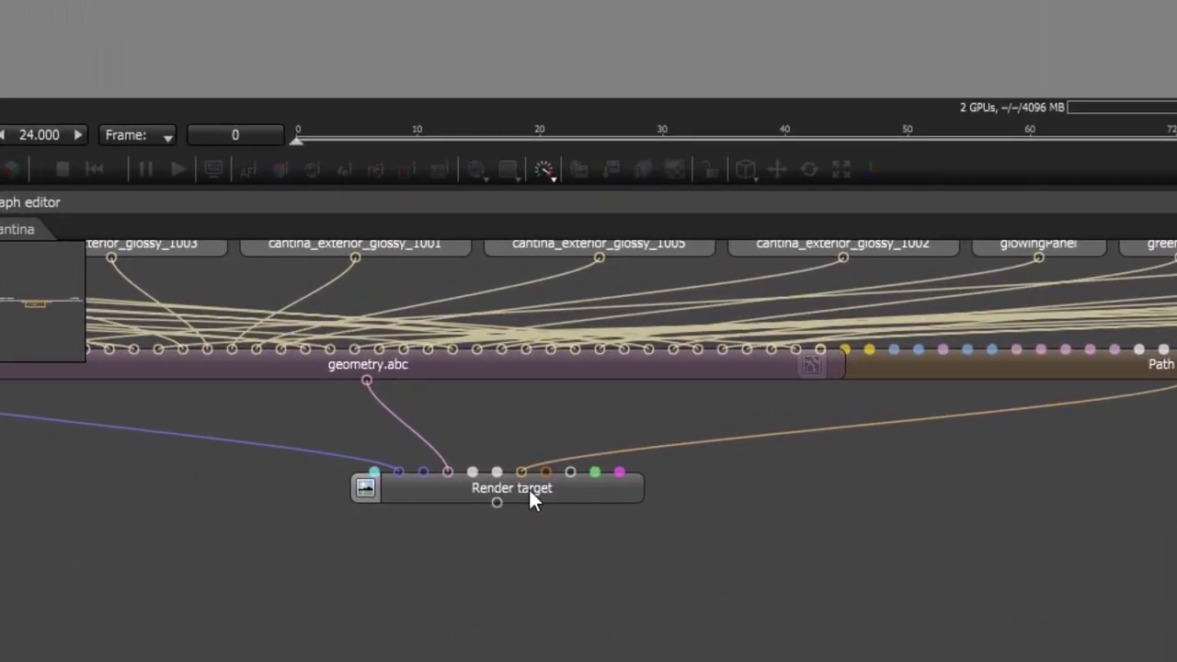
click(529, 488)
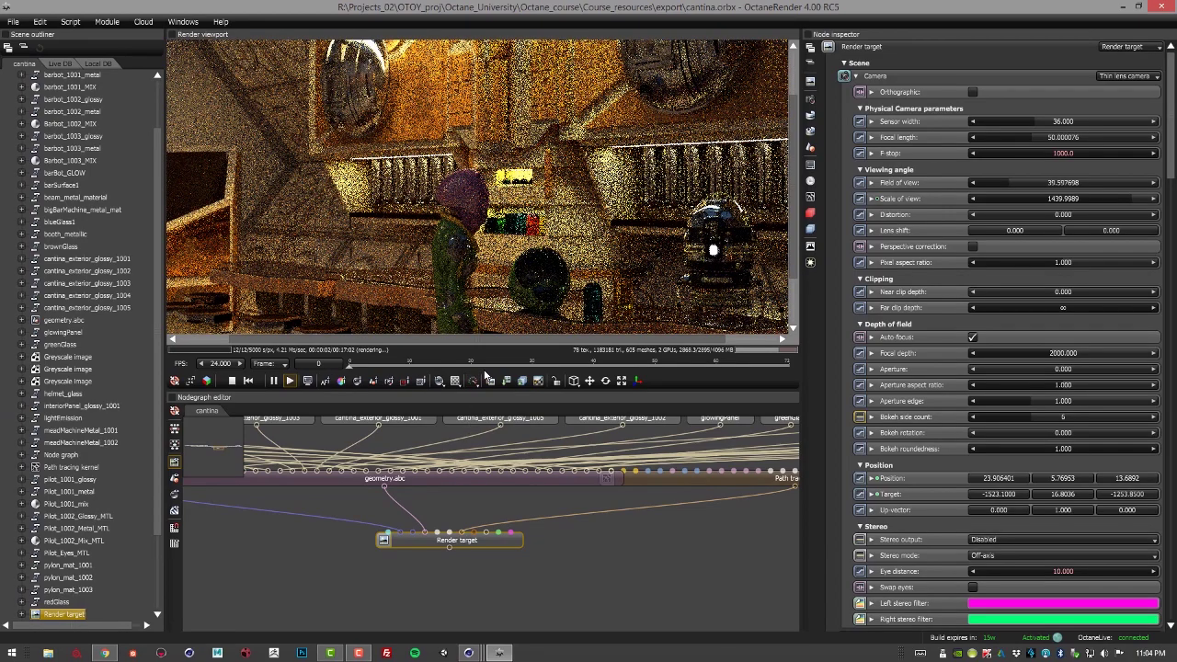
drag(484, 392, 478, 475)
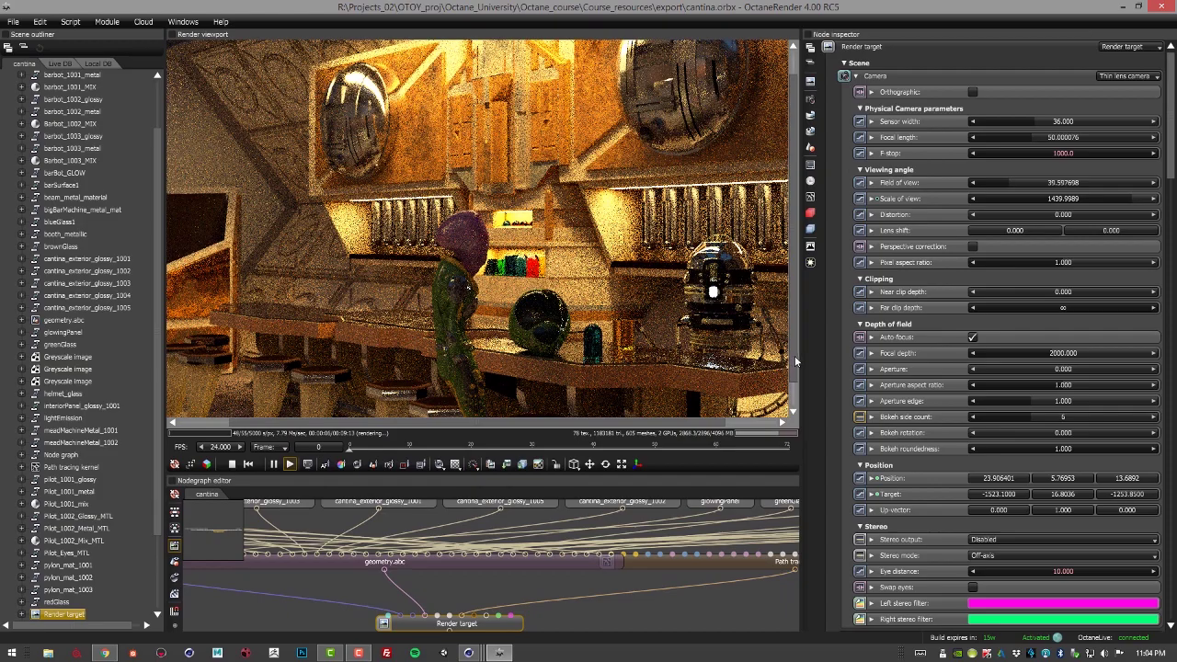
drag(346, 449, 322, 395)
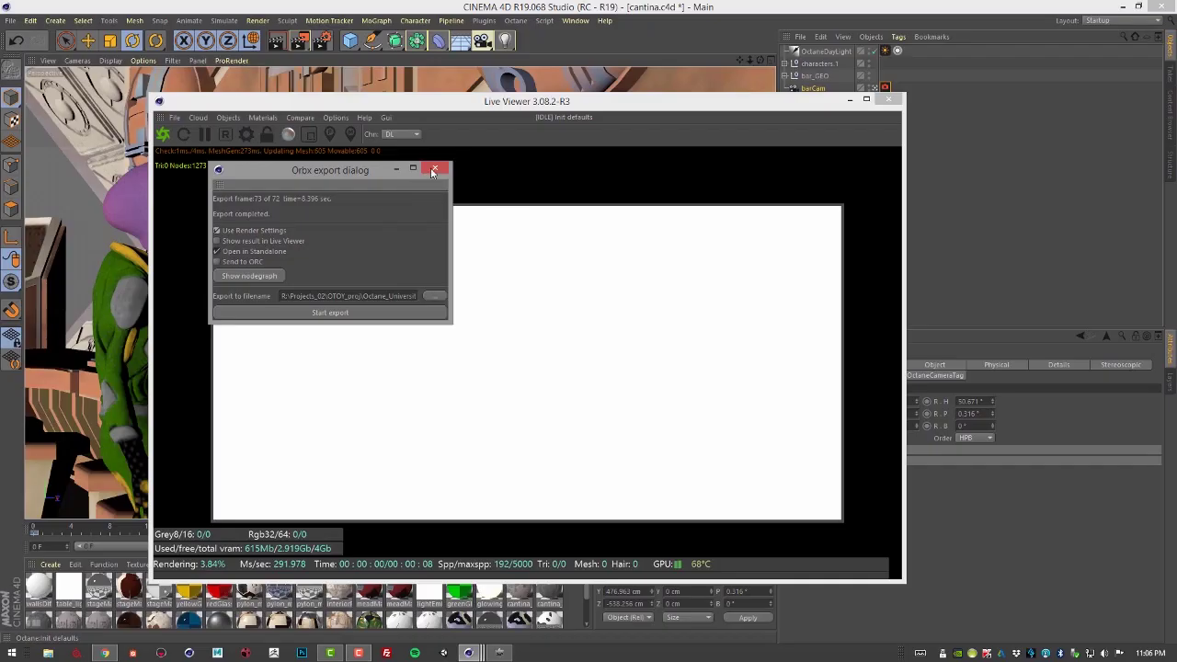
- Close the Orbx export dialog and dismiss the Live Viewer's Export to submenu unused
click(438, 168)
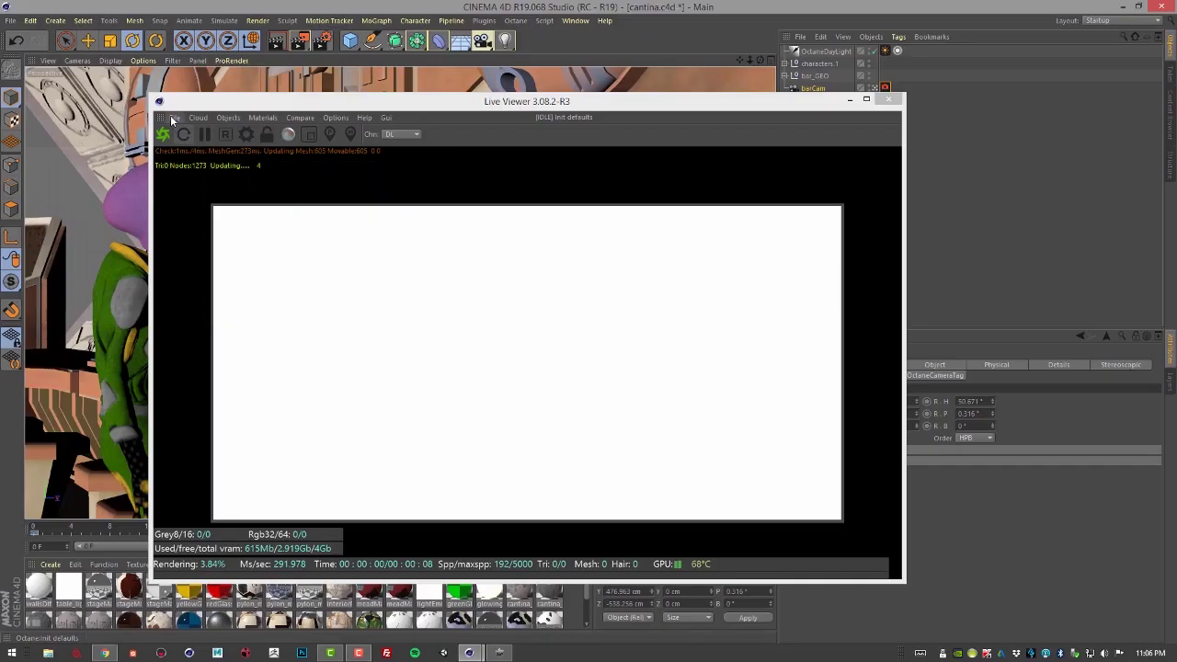
click(174, 118)
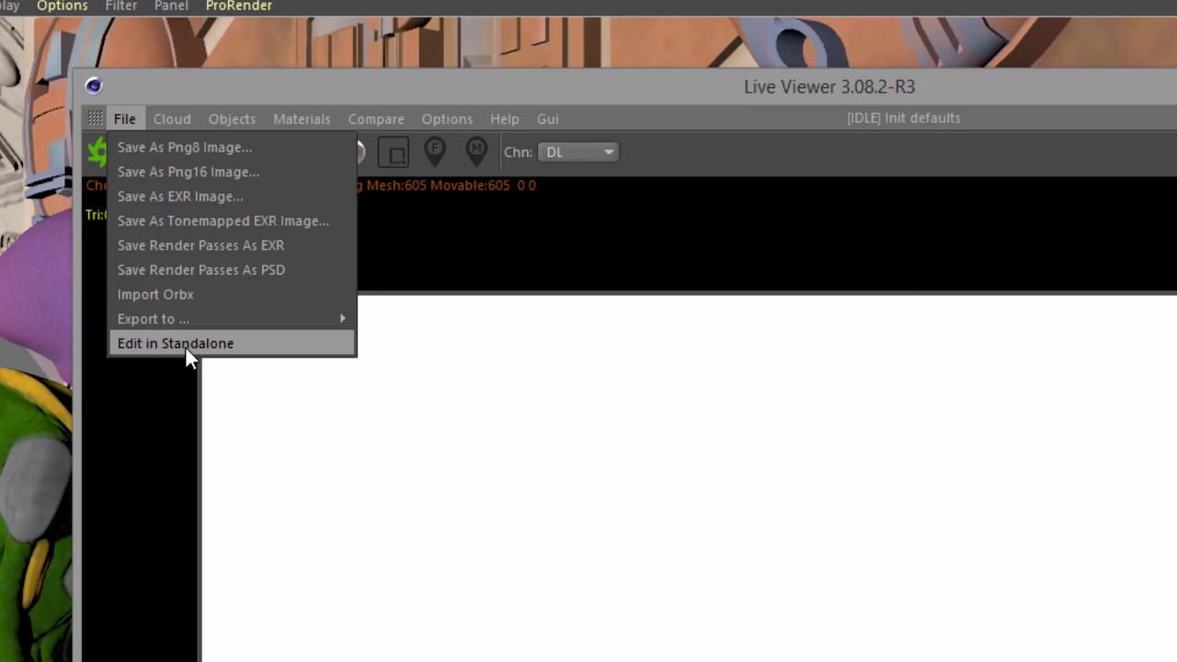
mouse_move(193, 318)
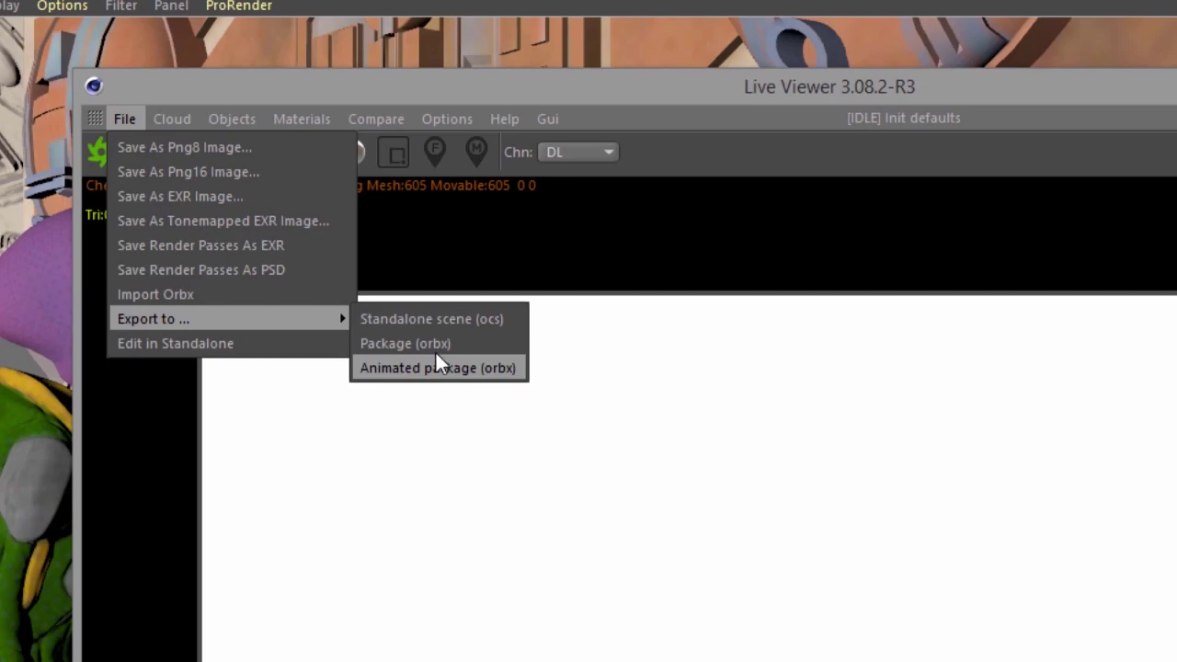
click(524, 94)
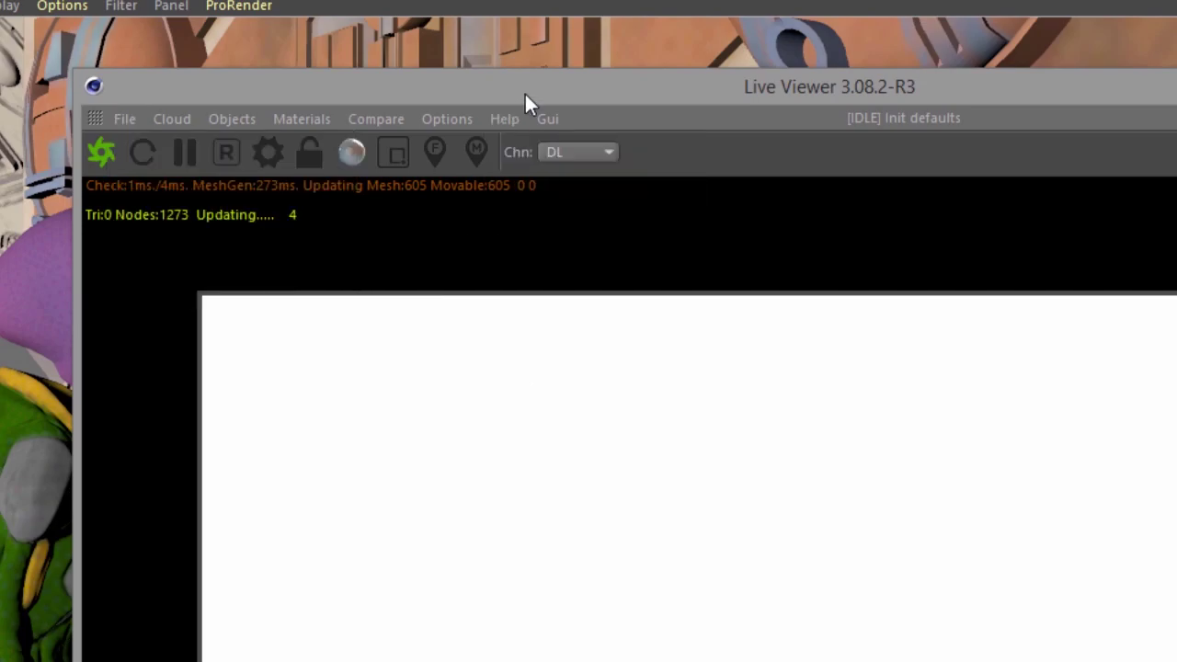